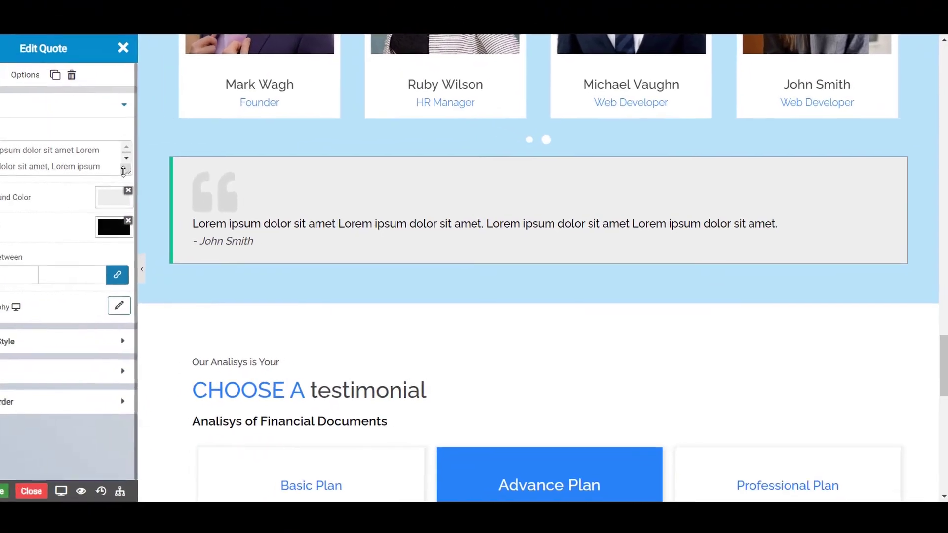
# Enlarge the Edit Quote panel's Content text area to make it taller.
pyautogui.moveTo(123, 171); pyautogui.dragTo(129, 223)
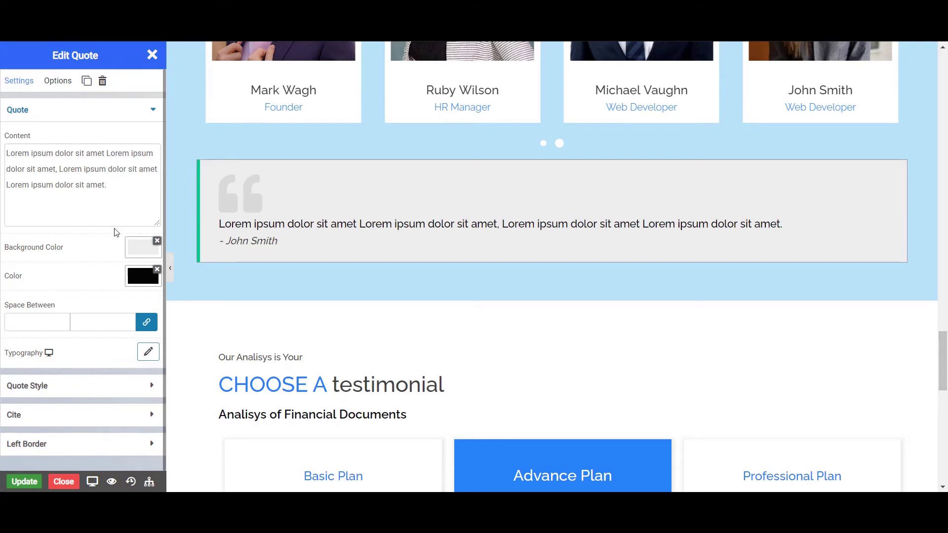
# Give the quote a pink #fcb7b7 background colour.
pyautogui.click(132, 249)
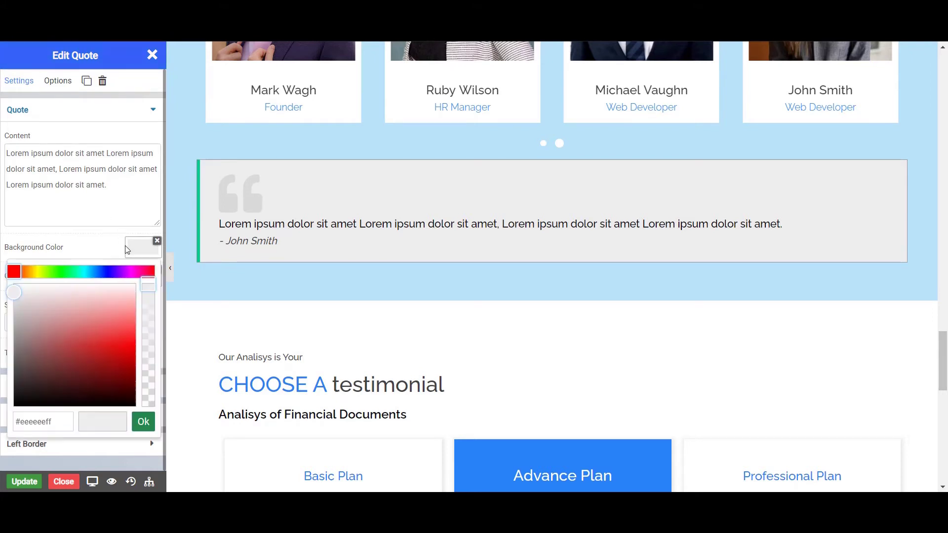
pyautogui.click(16, 338)
pyautogui.moveTo(16, 324)
pyautogui.mouseDown()
pyautogui.moveTo(21, 313)
pyautogui.moveTo(139, 308)
pyautogui.moveTo(127, 302)
pyautogui.mouseUp()
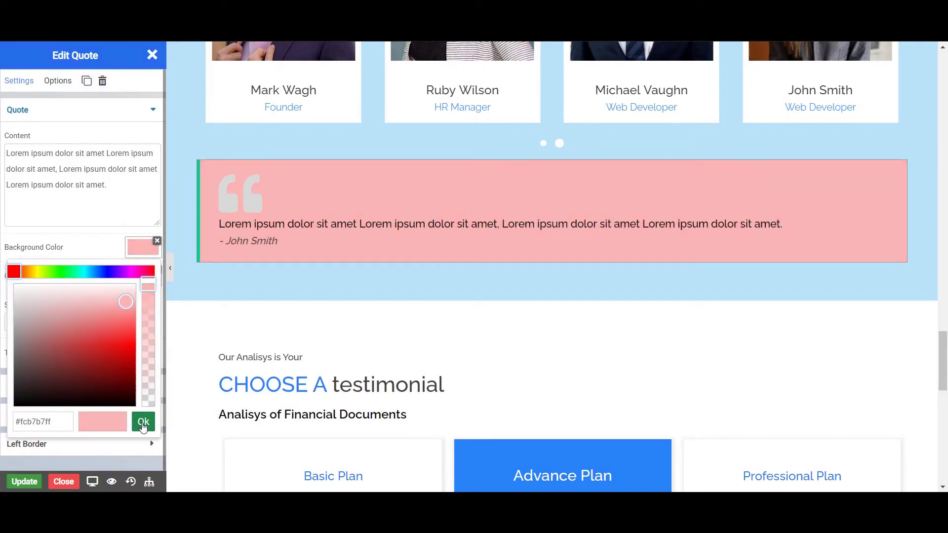
pyautogui.click(143, 423)
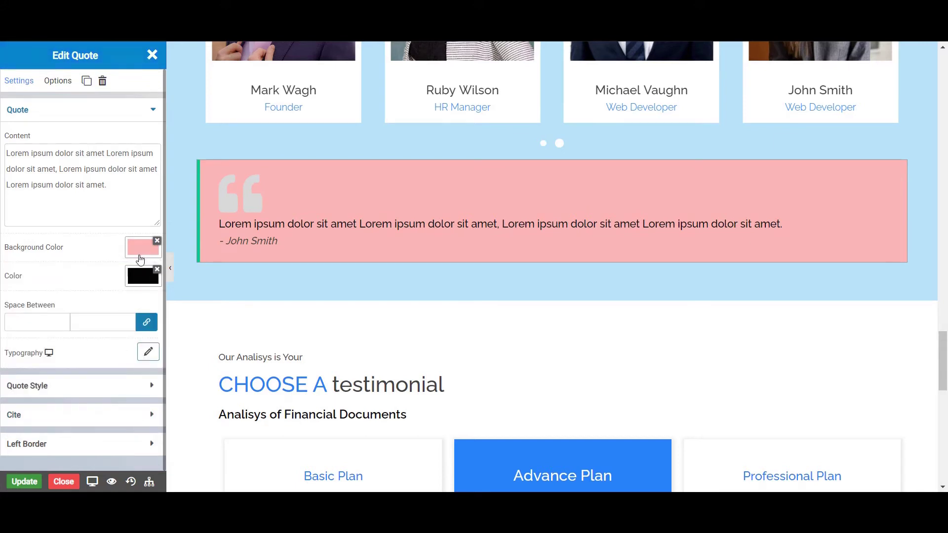
# Set the quote text colour to near-black #0c0101.
pyautogui.click(136, 279)
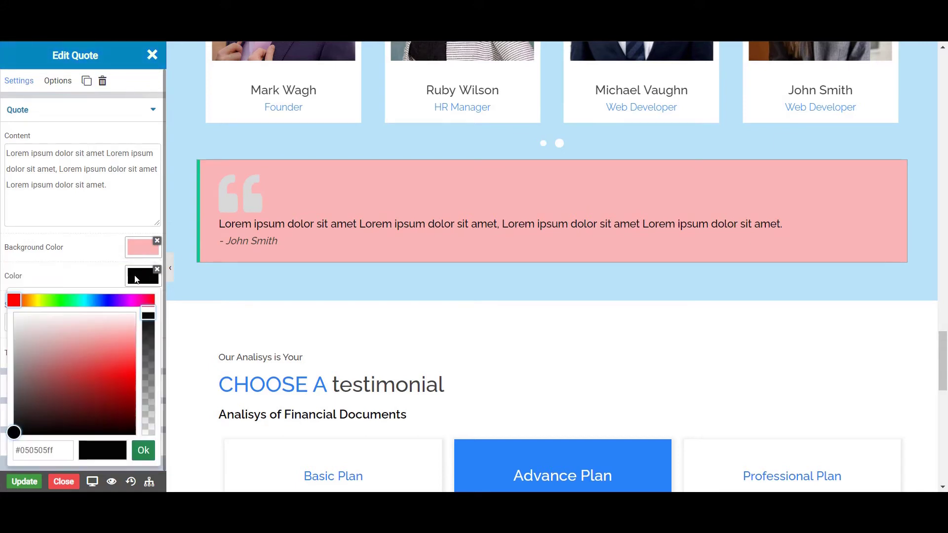
pyautogui.click(19, 366)
pyautogui.moveTo(22, 354)
pyautogui.mouseDown()
pyautogui.moveTo(20, 342)
pyautogui.moveTo(13, 377)
pyautogui.moveTo(125, 435)
pyautogui.mouseUp()
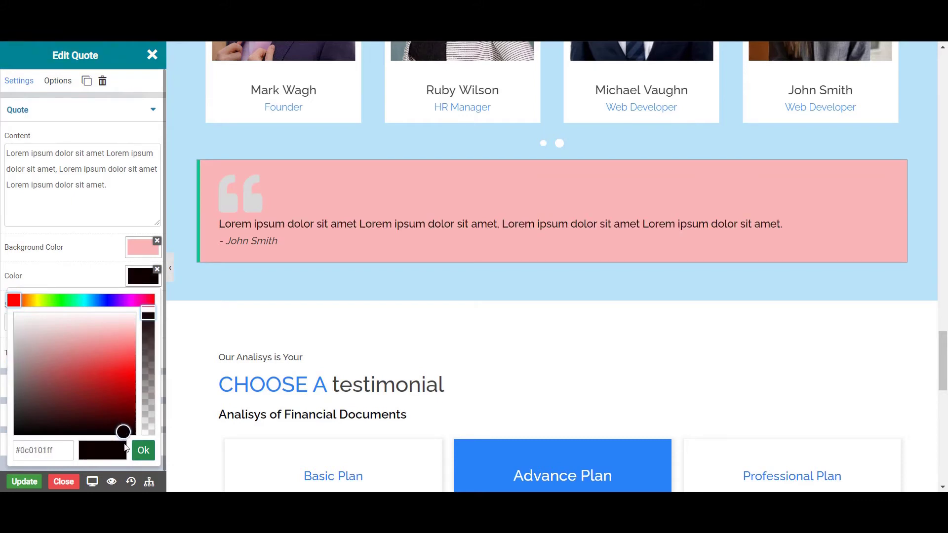
pyautogui.click(141, 451)
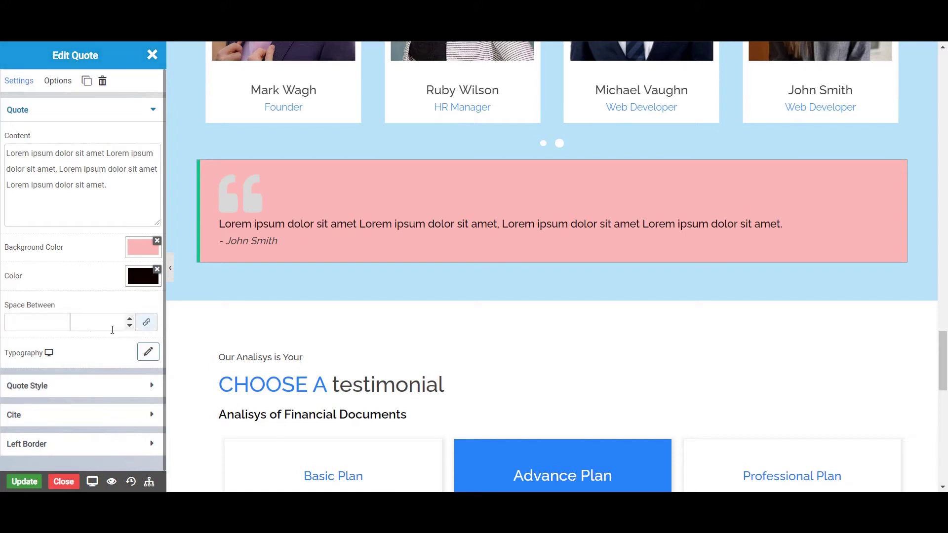
# Enter 20 and 10 as the quote's Space Between values.
pyautogui.click(43, 329)
pyautogui.write('20')
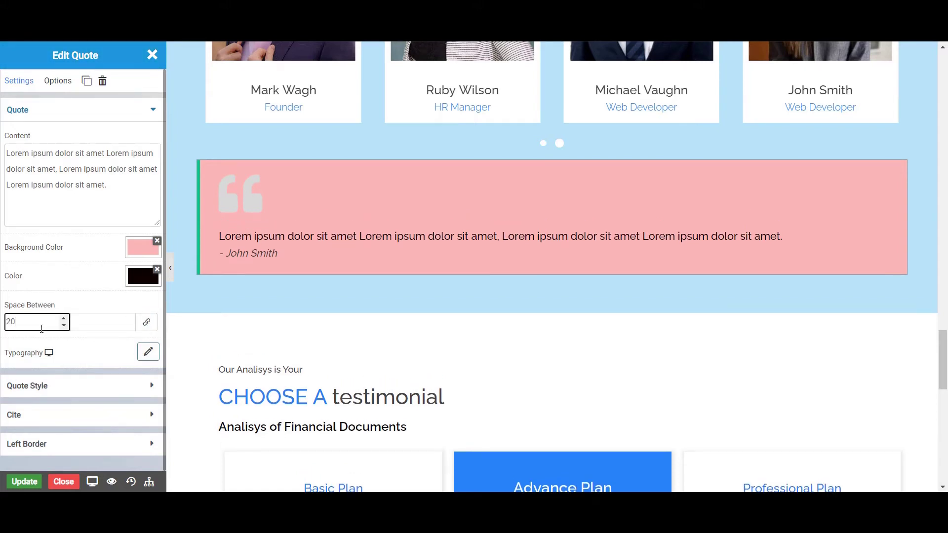
pyautogui.click(92, 322)
pyautogui.write('10')
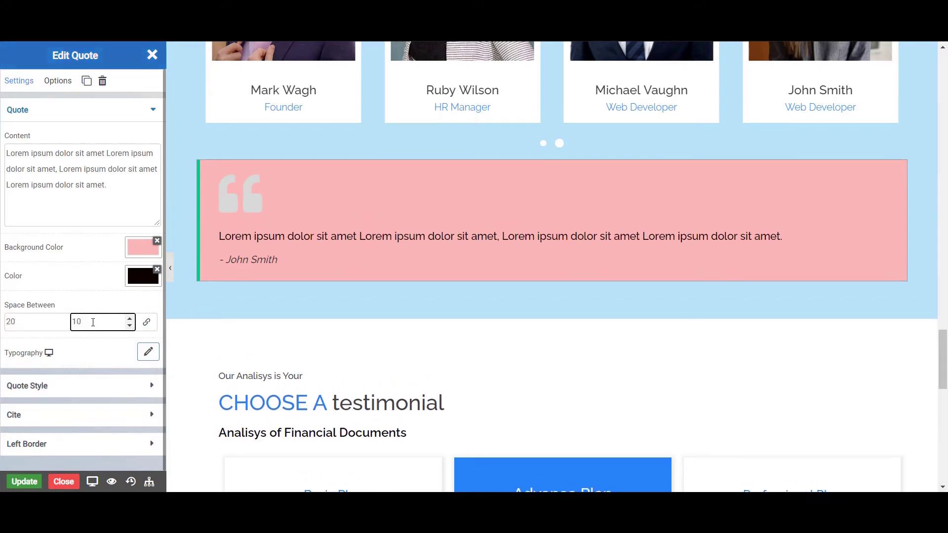
# Set the quote's Typography font family to Poppins and begin setting font size.
pyautogui.click(143, 352)
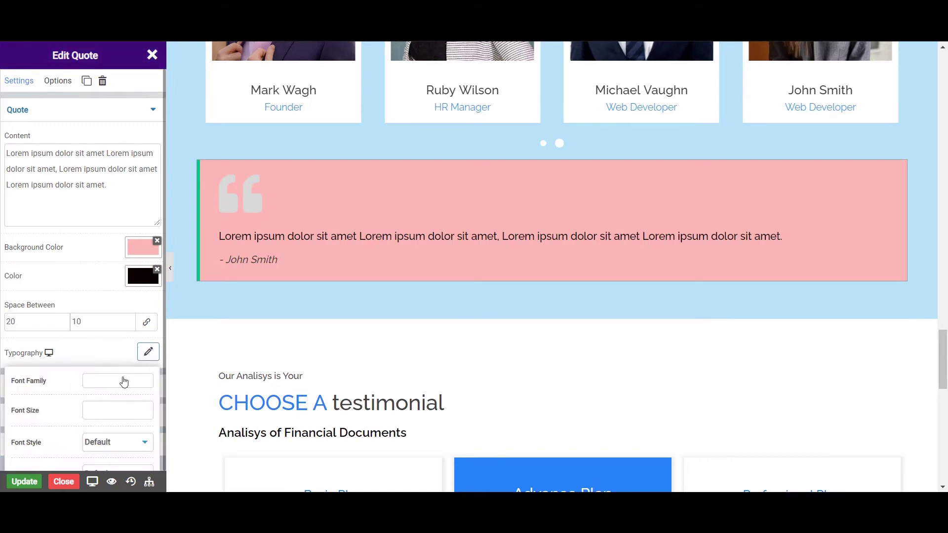
pyautogui.scroll(-2, 123, 380)
pyautogui.click(99, 285)
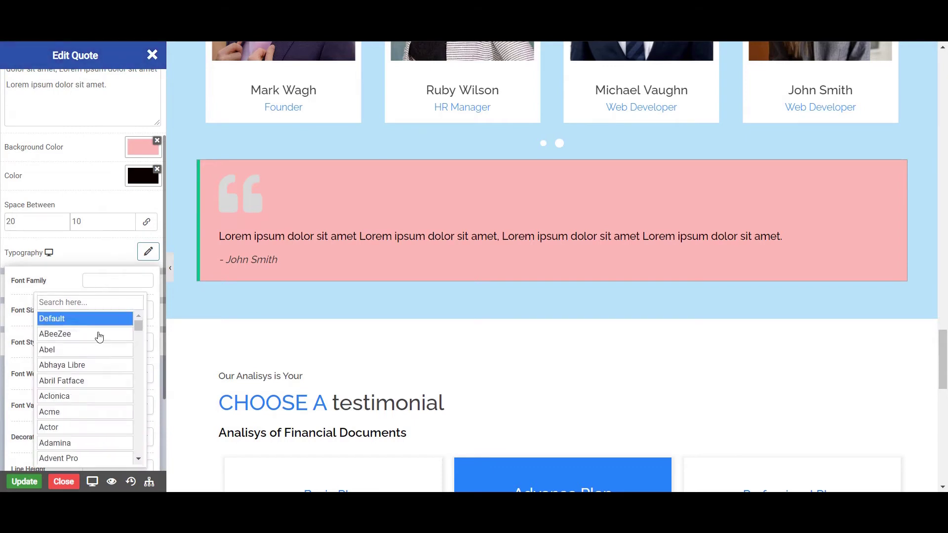
pyautogui.scroll(-5, 136, 329)
pyautogui.moveTo(135, 327)
pyautogui.mouseDown()
pyautogui.moveTo(138, 336)
pyautogui.moveTo(132, 327)
pyautogui.mouseUp()
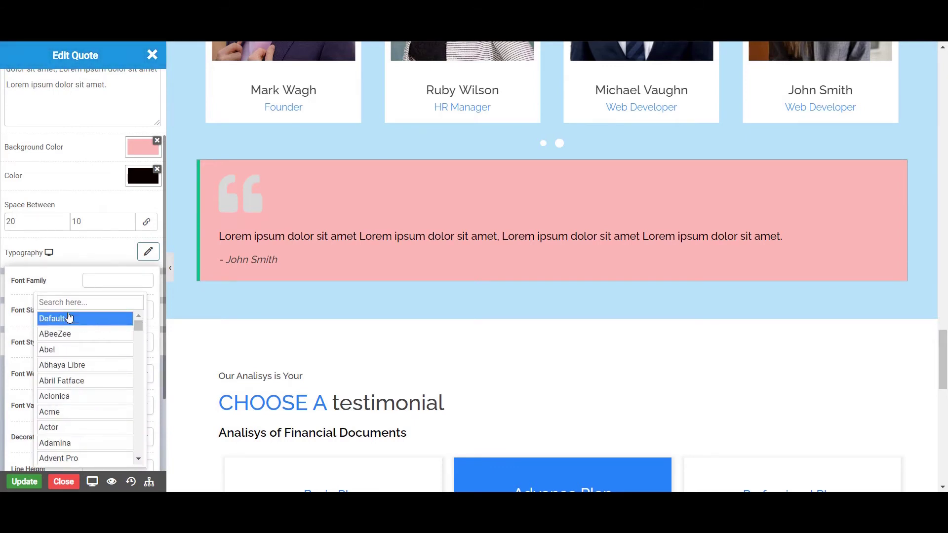
pyautogui.click(53, 304)
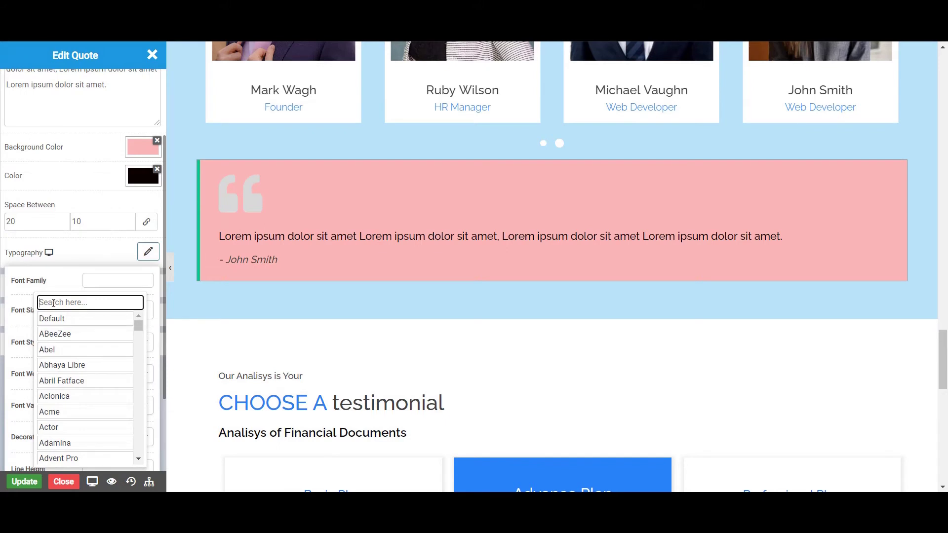
pyautogui.write('pop')
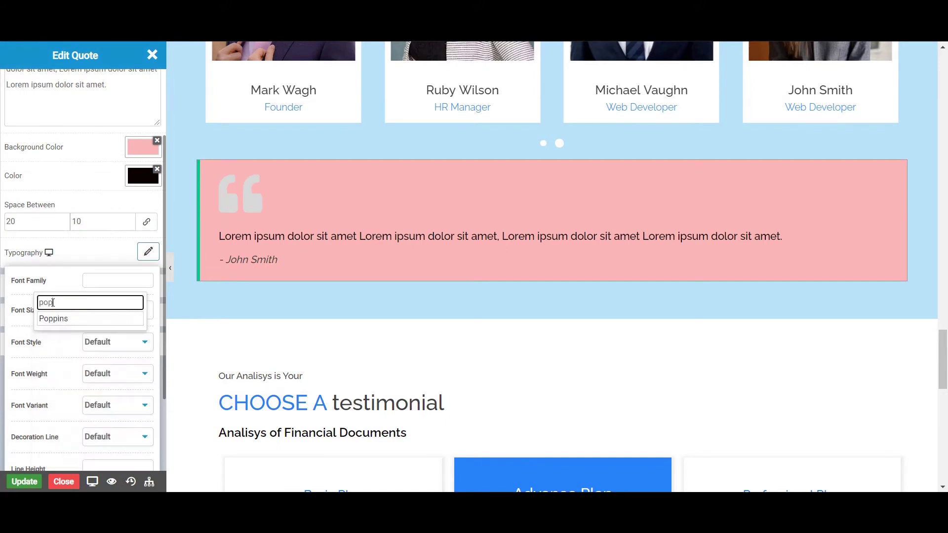
pyautogui.click(64, 320)
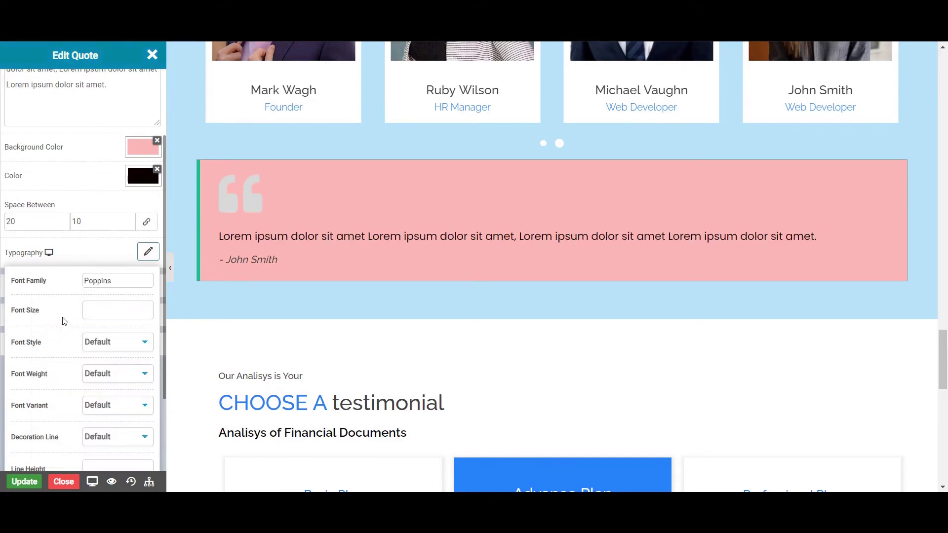
pyautogui.click(95, 312)
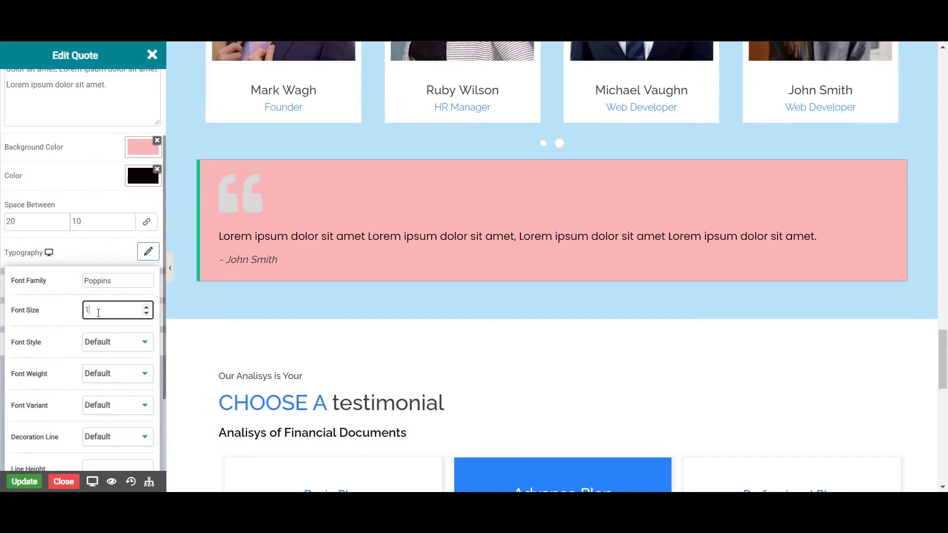
# Preview Normal, Italic and Oblique font styles, then reset Font Style to Default.
pyautogui.click(114, 343)
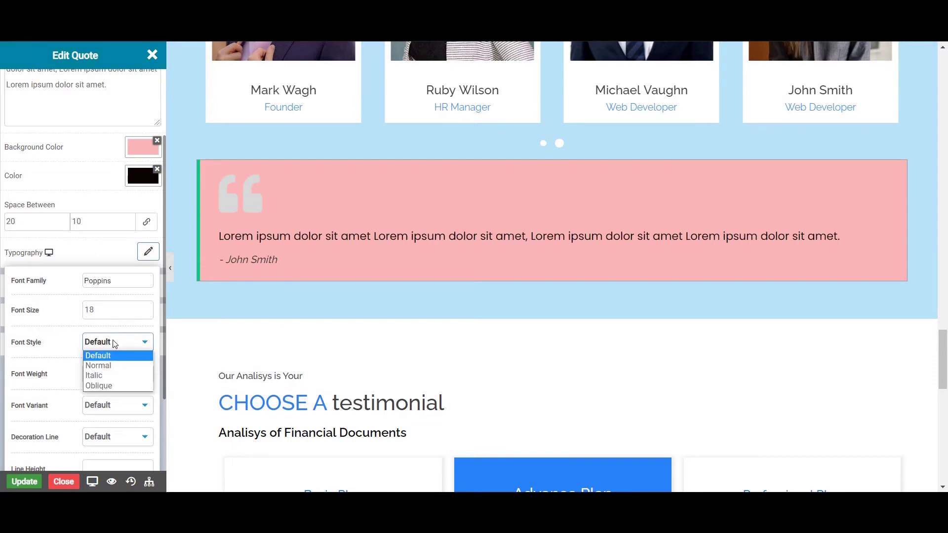
pyautogui.scroll(-2, 115, 344)
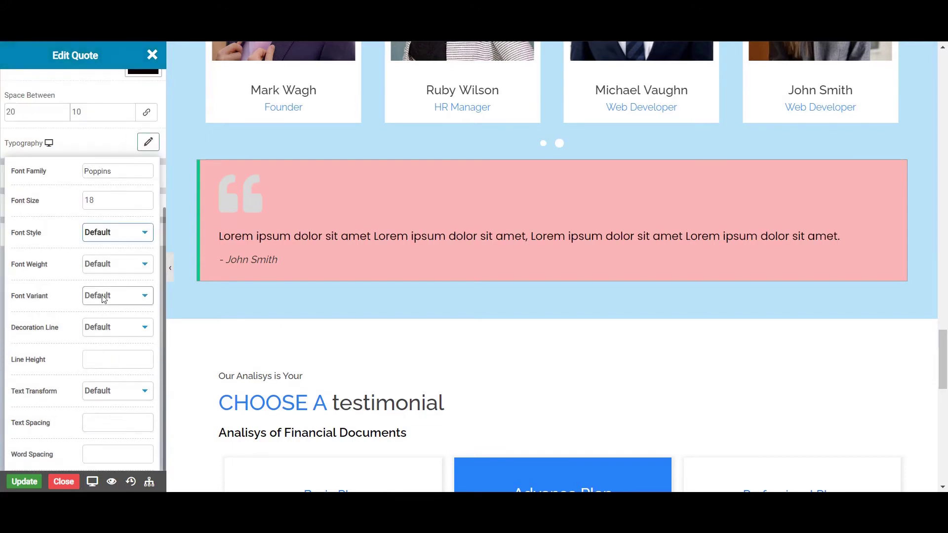
pyautogui.click(102, 233)
pyautogui.click(99, 256)
pyautogui.click(107, 238)
pyautogui.click(105, 267)
pyautogui.click(112, 239)
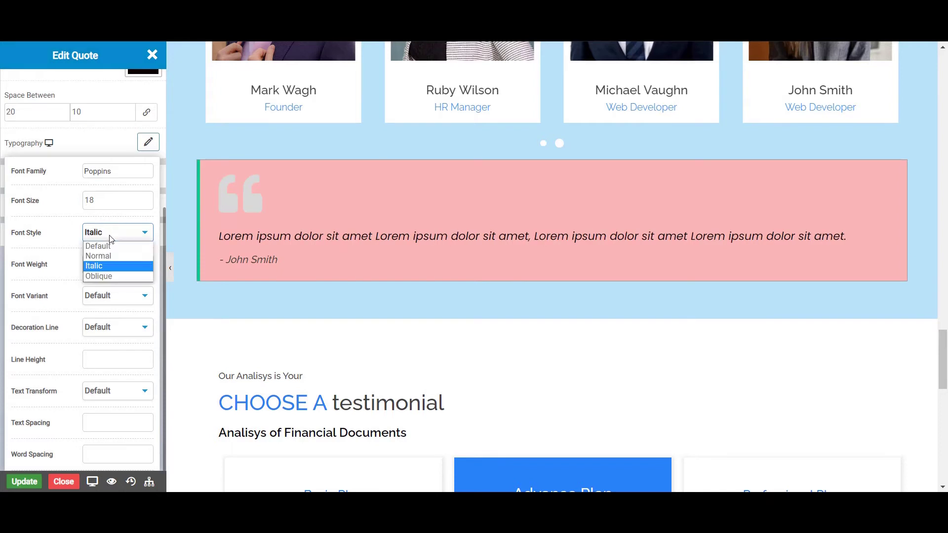
pyautogui.click(107, 277)
pyautogui.click(106, 239)
pyautogui.click(102, 247)
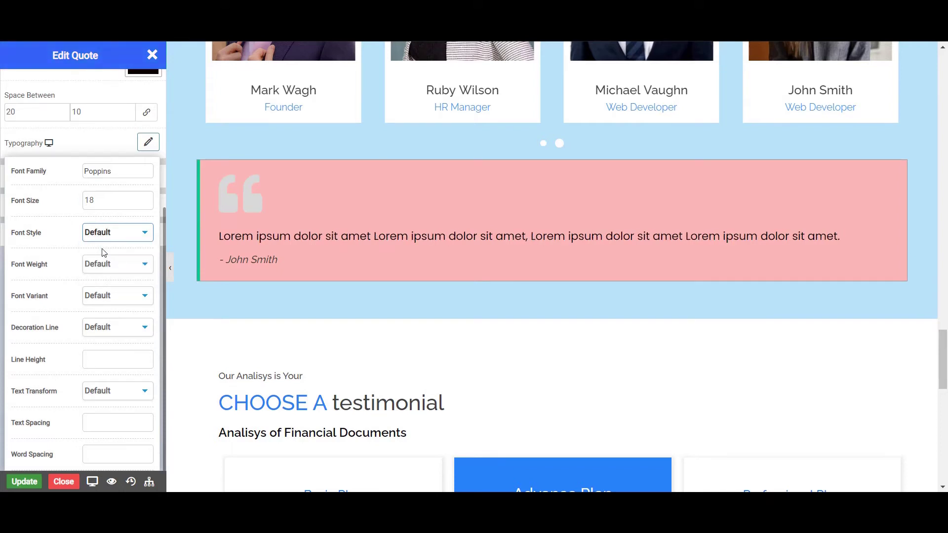
# Set font weight 500 and, after trying Normal and small-caps, reset Font Variant to Default.
pyautogui.click(102, 265)
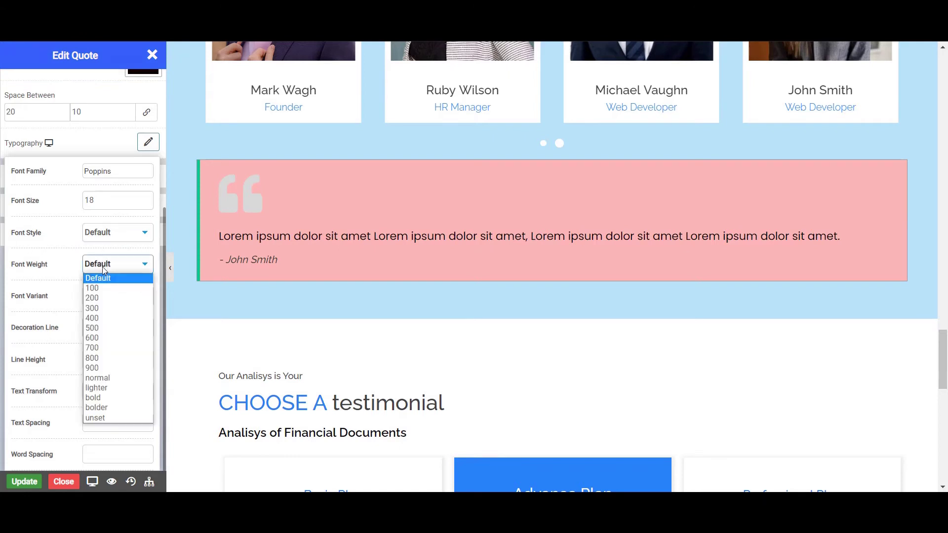
pyautogui.click(117, 329)
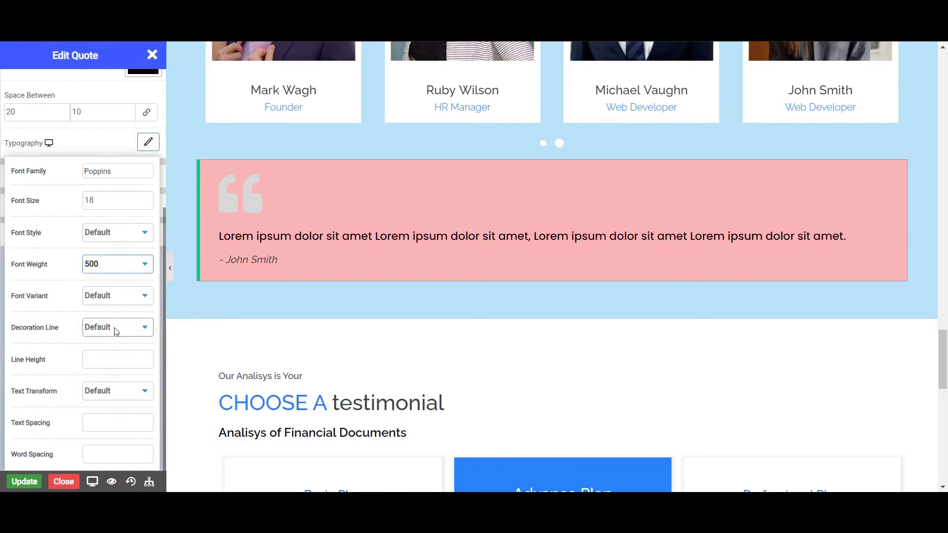
pyautogui.click(111, 296)
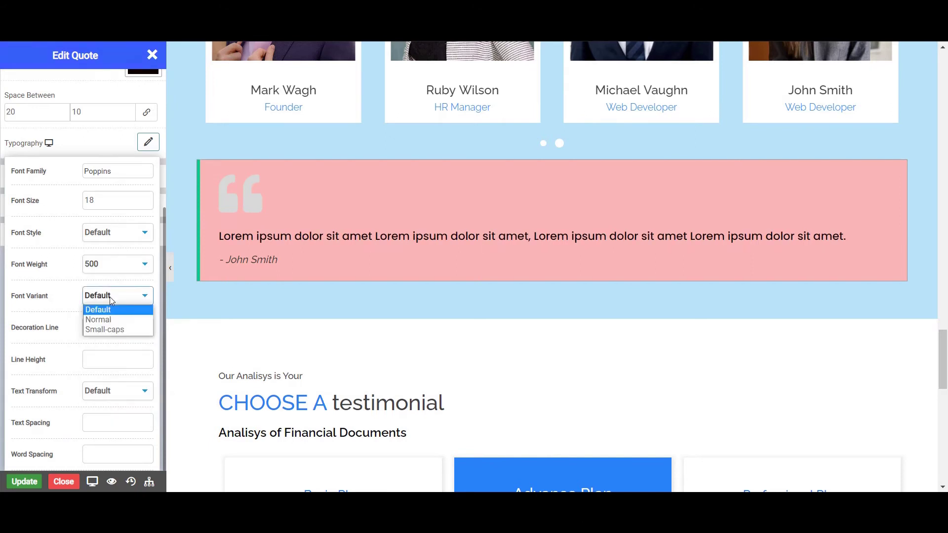
pyautogui.click(109, 320)
pyautogui.click(112, 298)
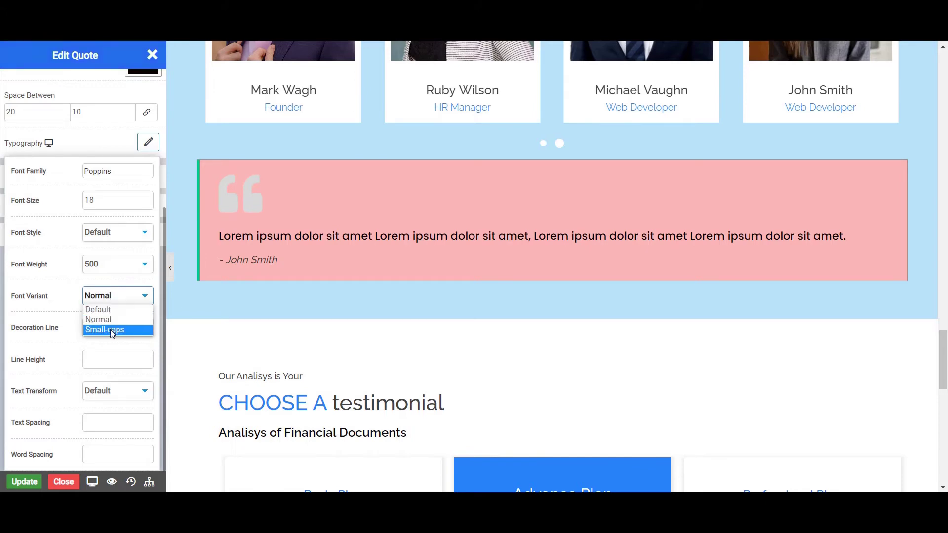
pyautogui.click(110, 330)
pyautogui.click(110, 299)
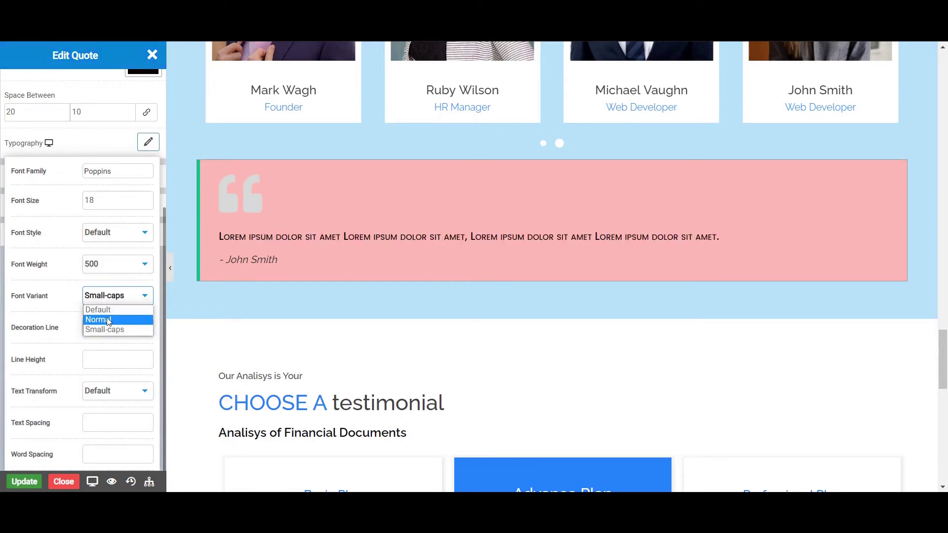
pyautogui.click(109, 320)
pyautogui.click(107, 300)
pyautogui.click(107, 309)
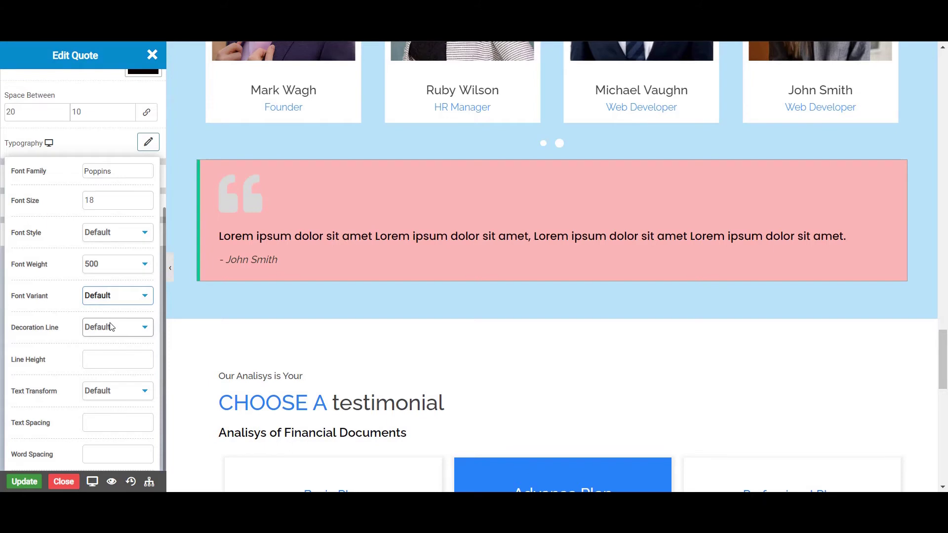
# Preview none, overline, strike-through and combined lines, then settle on Underline decoration.
pyautogui.click(111, 327)
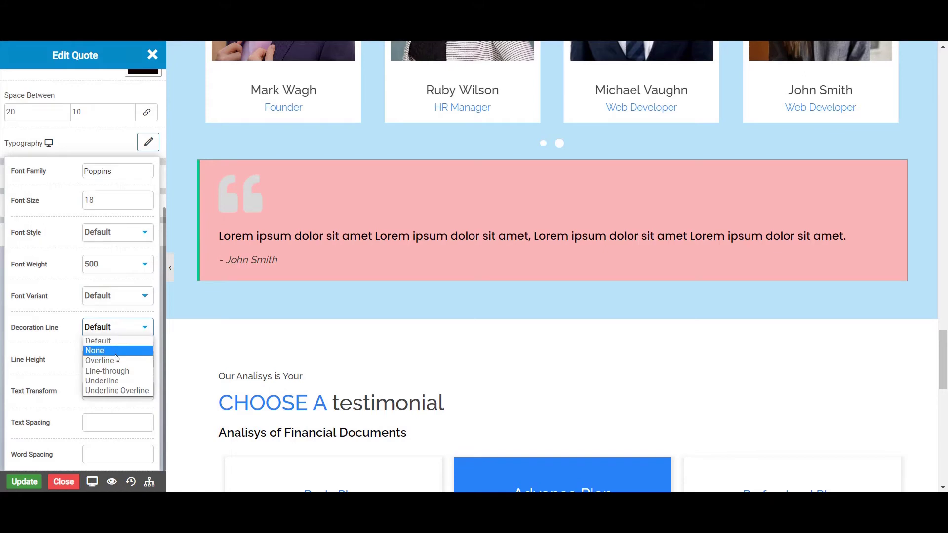
pyautogui.click(115, 352)
pyautogui.click(111, 327)
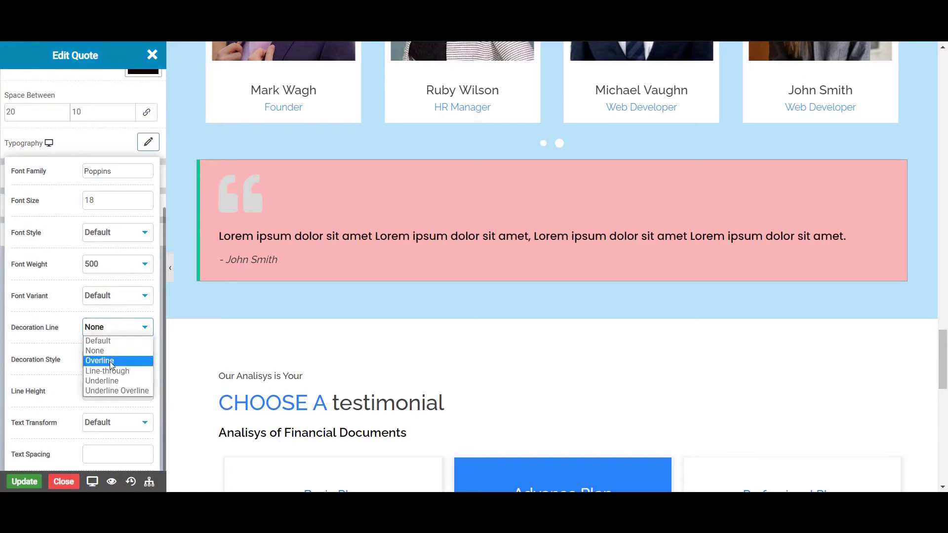
pyautogui.click(111, 361)
pyautogui.click(107, 328)
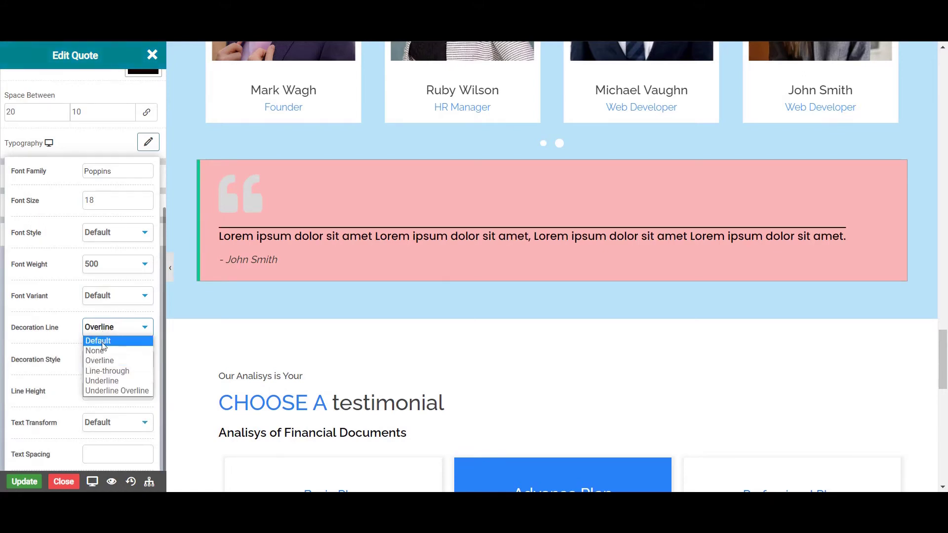
pyautogui.click(109, 372)
pyautogui.click(106, 334)
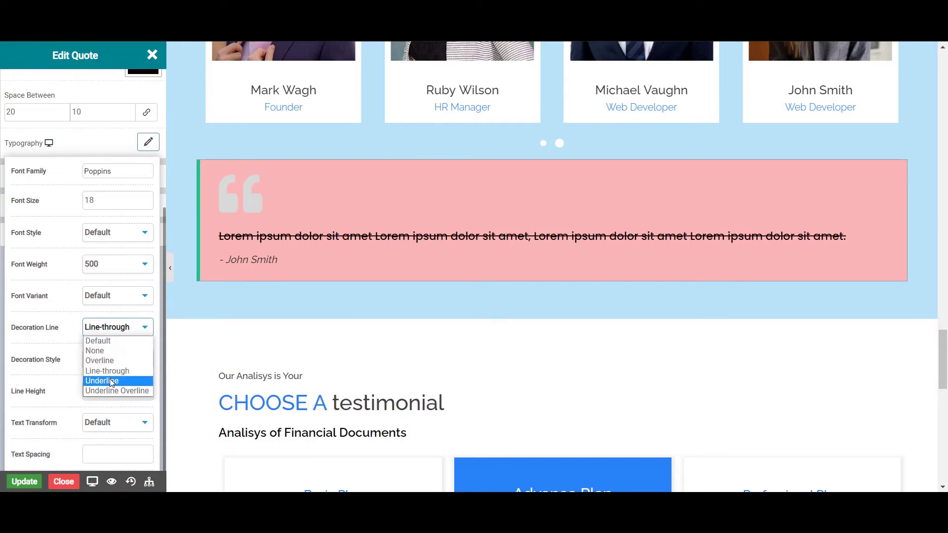
pyautogui.click(111, 381)
pyautogui.click(110, 330)
pyautogui.click(114, 390)
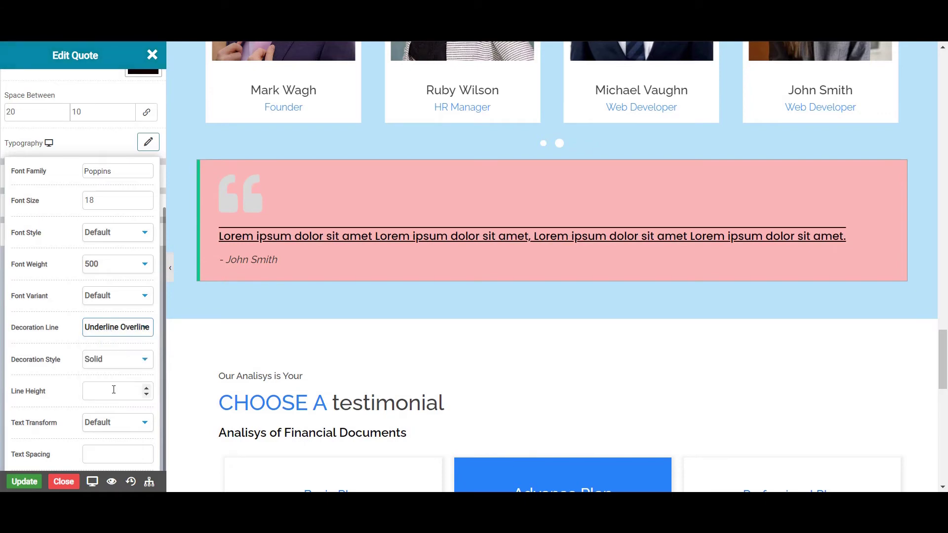
pyautogui.click(106, 330)
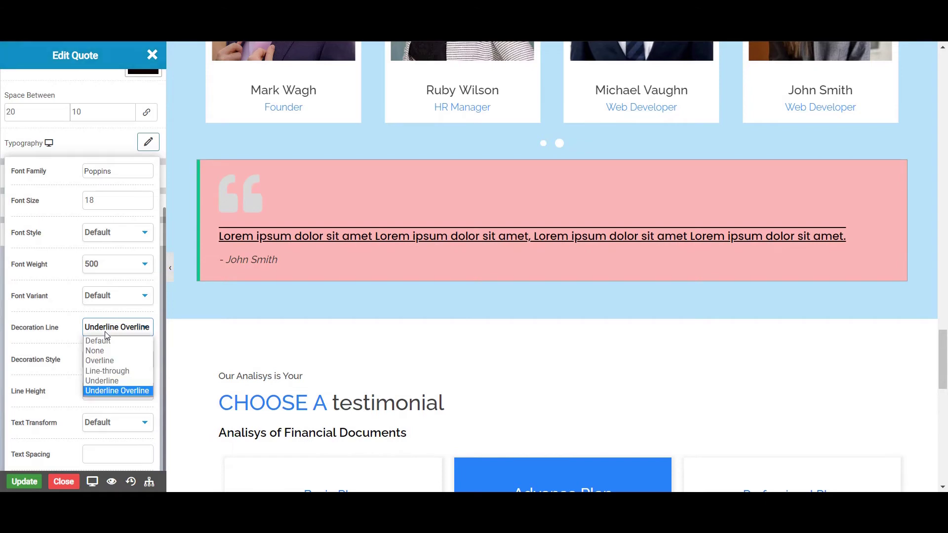
pyautogui.click(113, 383)
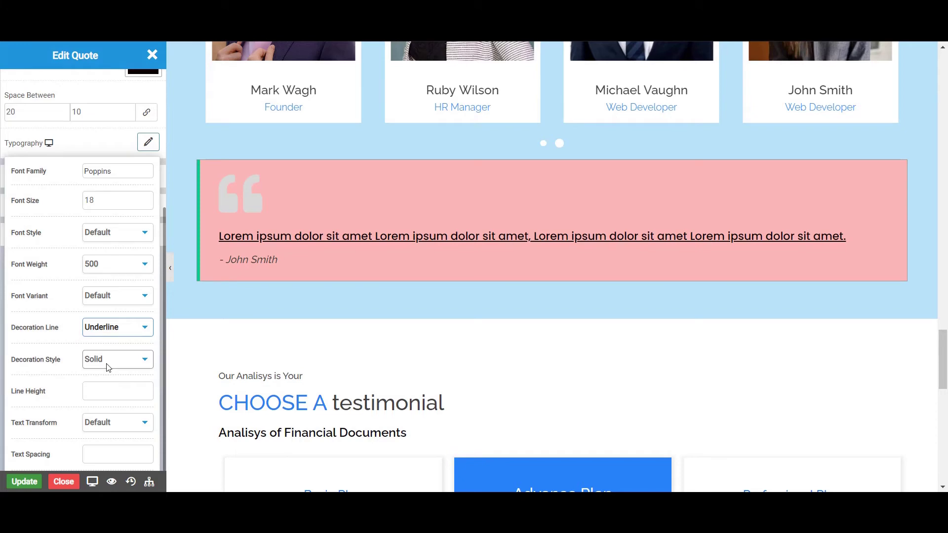
# Try double, dashed and wavy underline styles, then return Decoration Style to Solid.
pyautogui.click(107, 368)
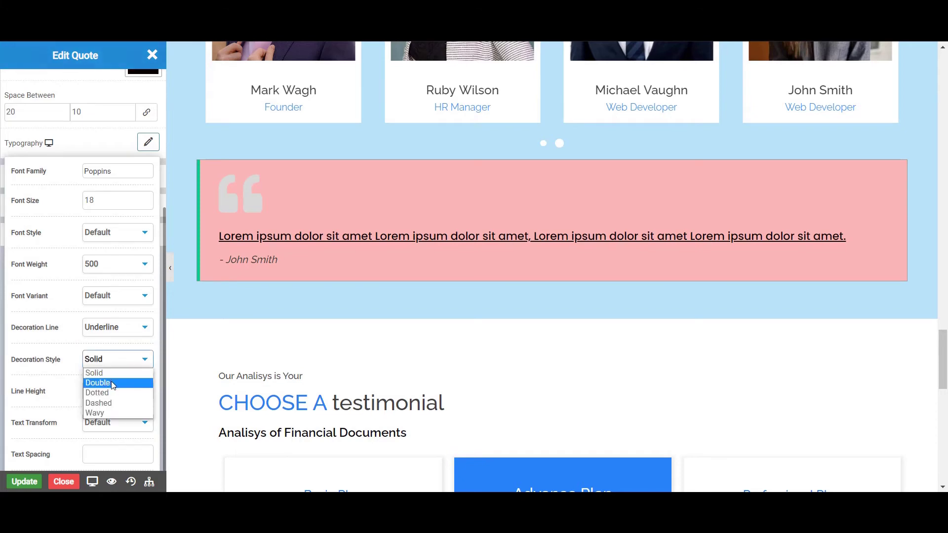
pyautogui.click(112, 381)
pyautogui.click(110, 361)
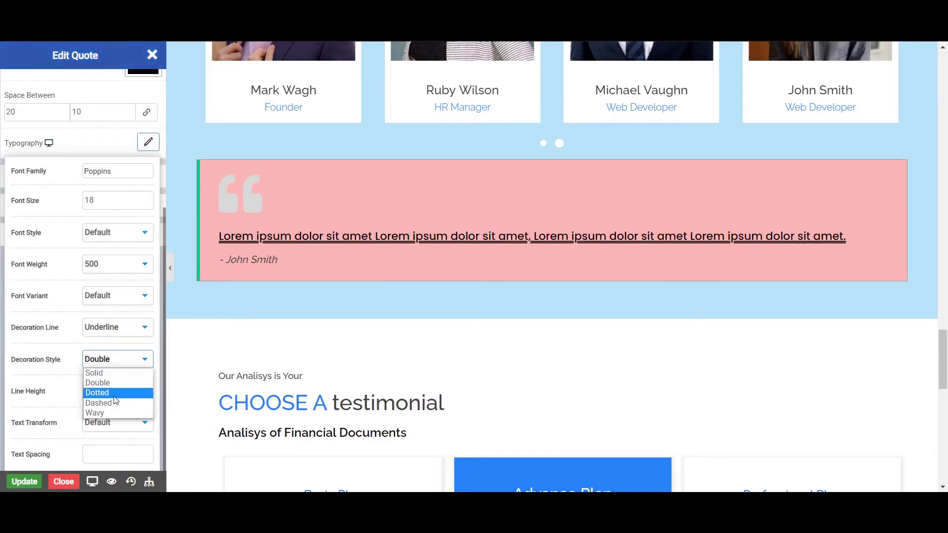
pyautogui.click(115, 402)
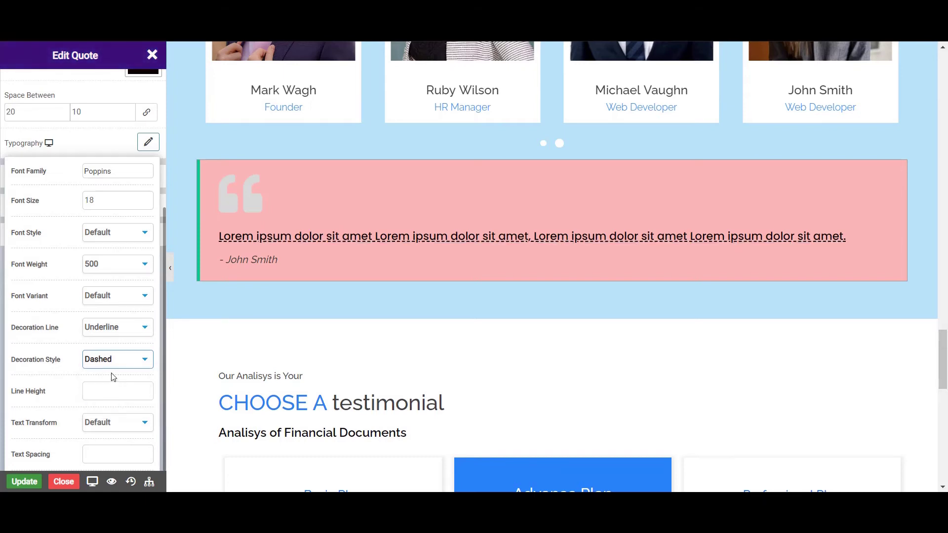
pyautogui.click(111, 366)
pyautogui.click(107, 414)
pyautogui.click(114, 391)
pyautogui.click(119, 361)
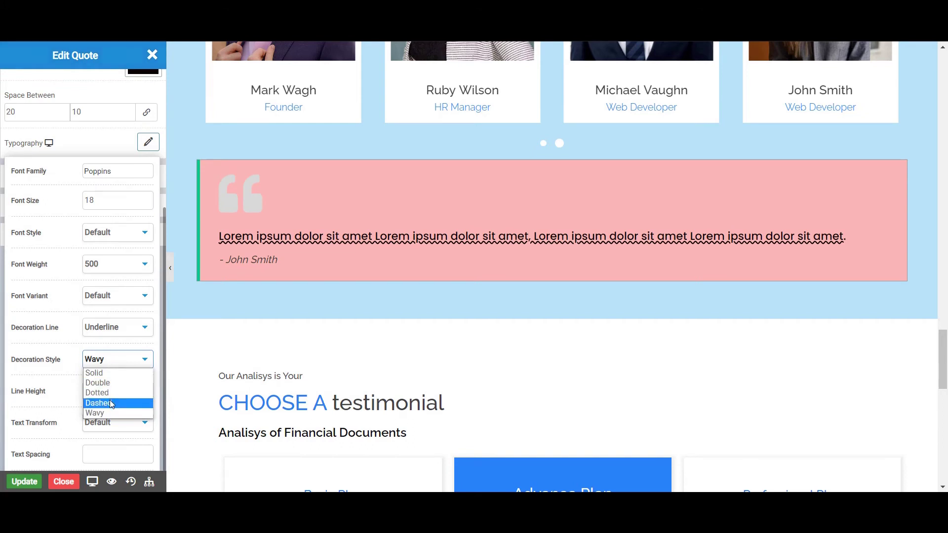
pyautogui.click(99, 375)
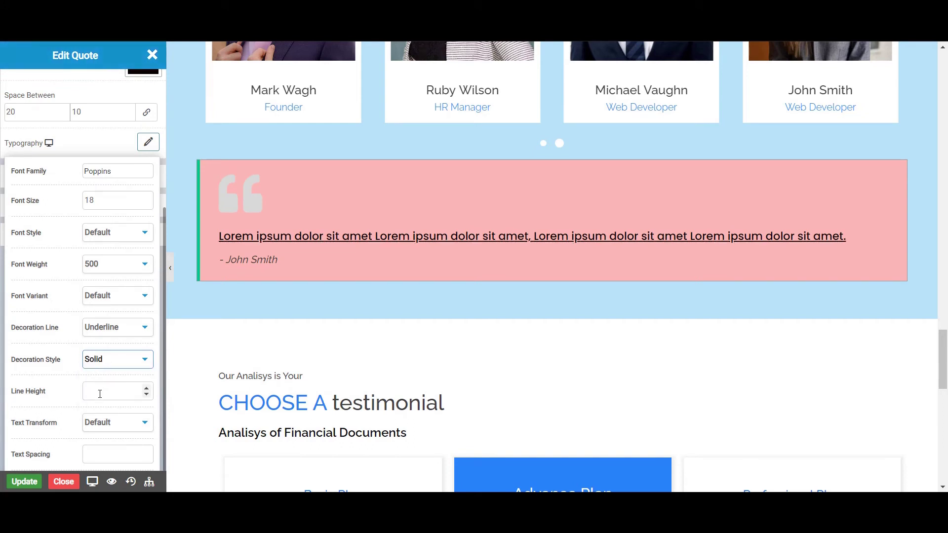
# Set line height to 1.6 and Text Transform to Capitalize after trying uppercase and lowercase.
pyautogui.scroll(-1, 100, 393)
pyautogui.click(103, 357)
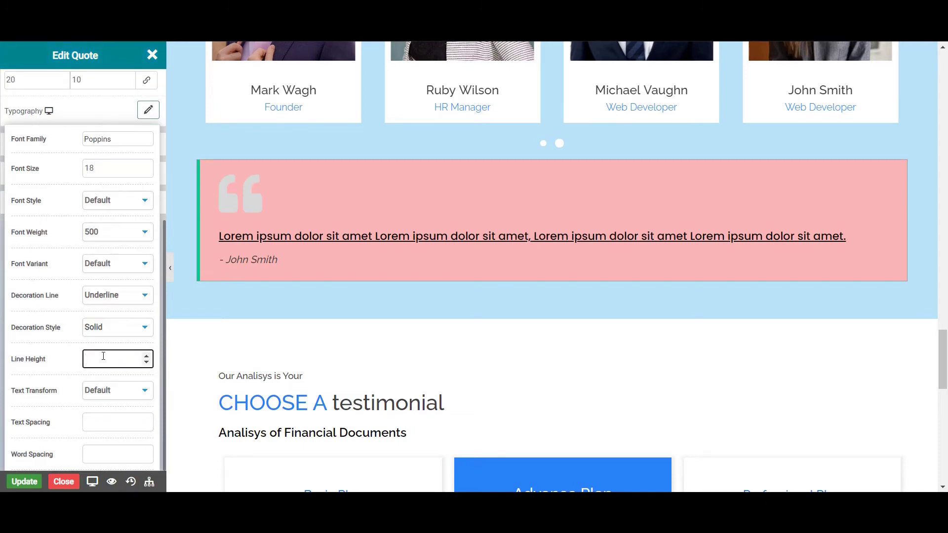
pyautogui.write('1.6')
pyautogui.click(120, 391)
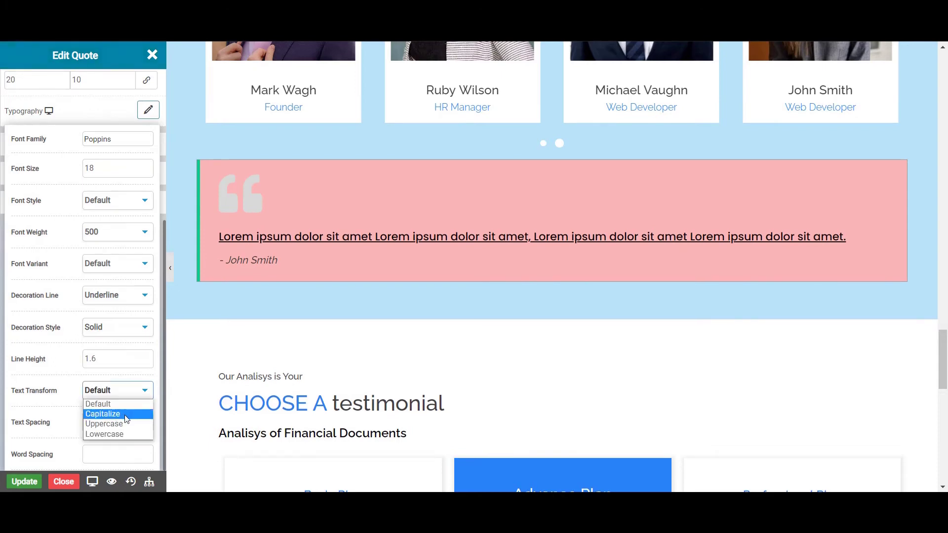
pyautogui.click(123, 415)
pyautogui.click(123, 398)
pyautogui.click(119, 426)
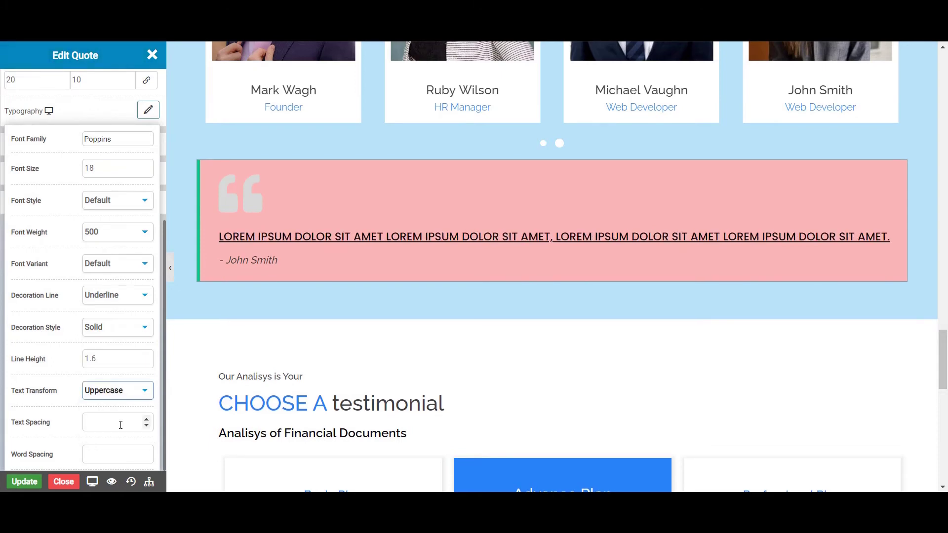
pyautogui.click(118, 398)
pyautogui.click(119, 434)
pyautogui.click(119, 398)
pyautogui.click(114, 415)
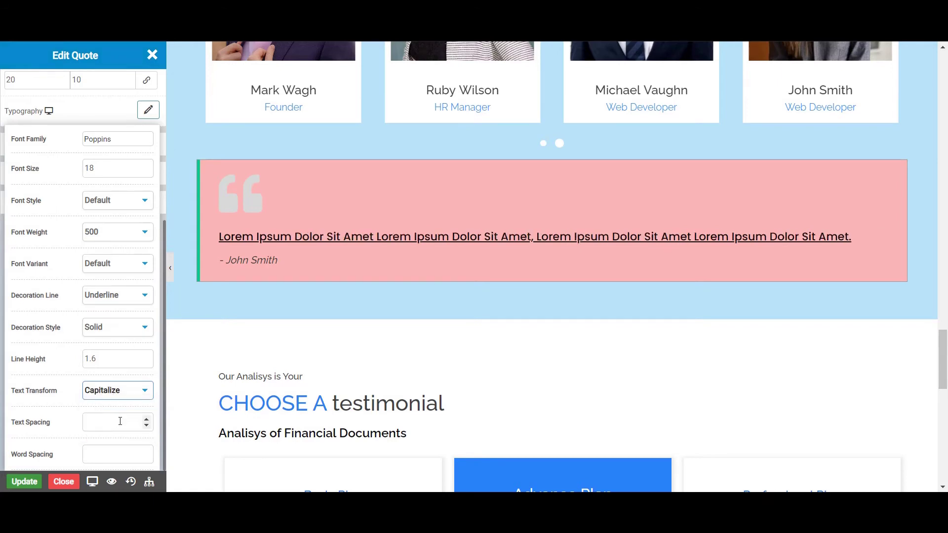
# Set letter spacing 1 and word spacing 2, then close the Typography popup.
pyautogui.click(117, 420)
pyautogui.write('1')
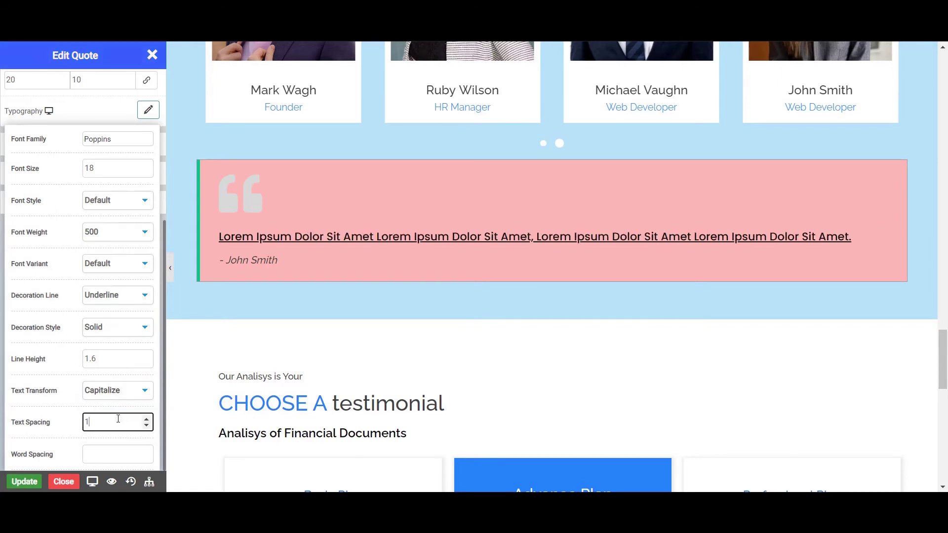
pyautogui.click(111, 451)
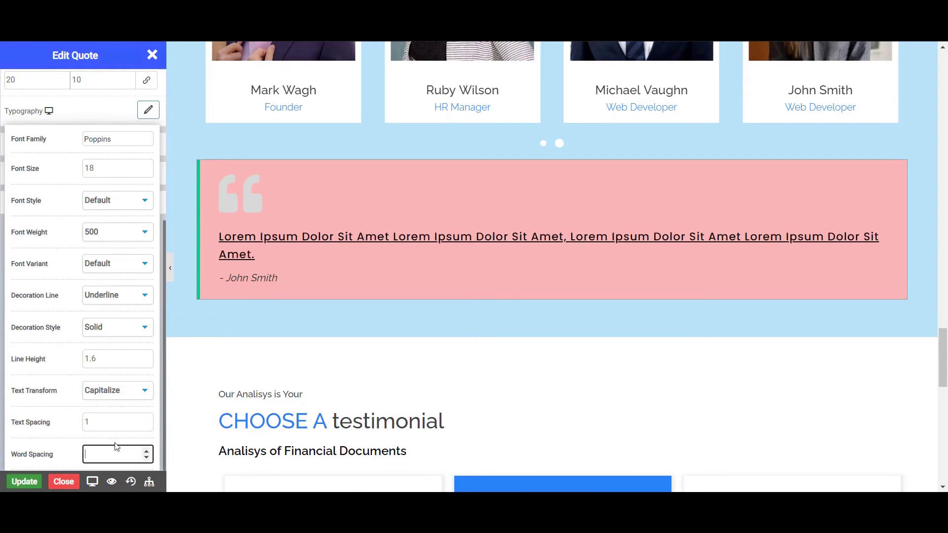
pyautogui.write('2')
pyautogui.click(106, 444)
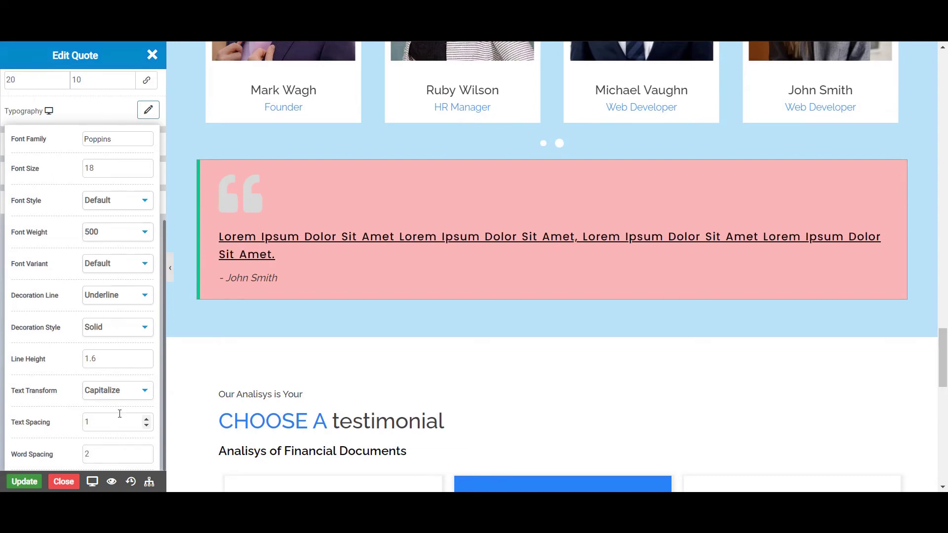
pyautogui.click(154, 117)
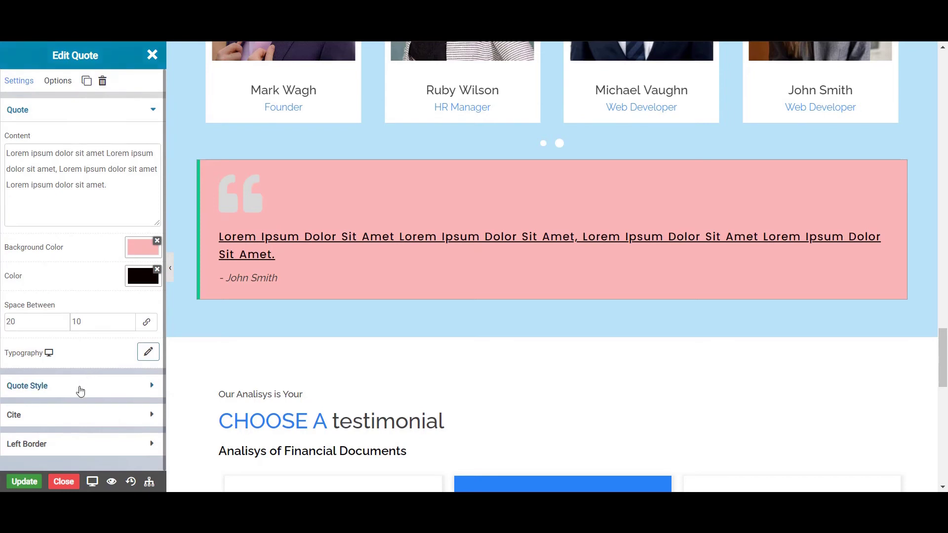
# In Quote Style, try the closing-quotes icon style, then keep a single opening quote mark.
pyautogui.click(78, 391)
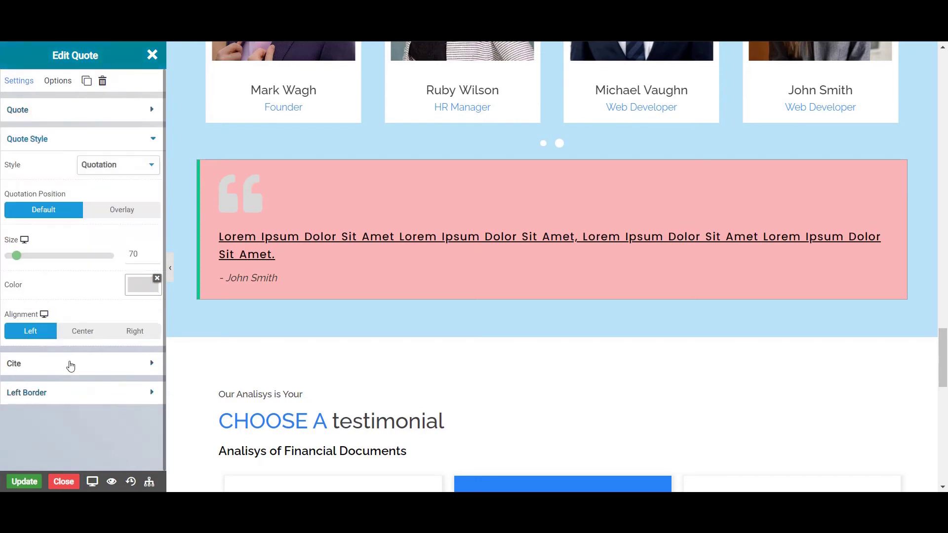
pyautogui.click(97, 167)
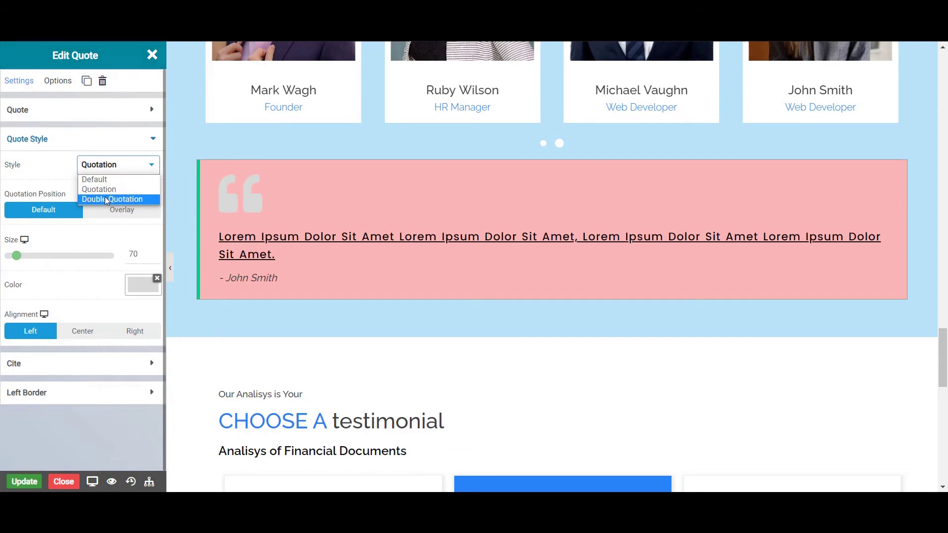
pyautogui.click(107, 191)
pyautogui.click(106, 172)
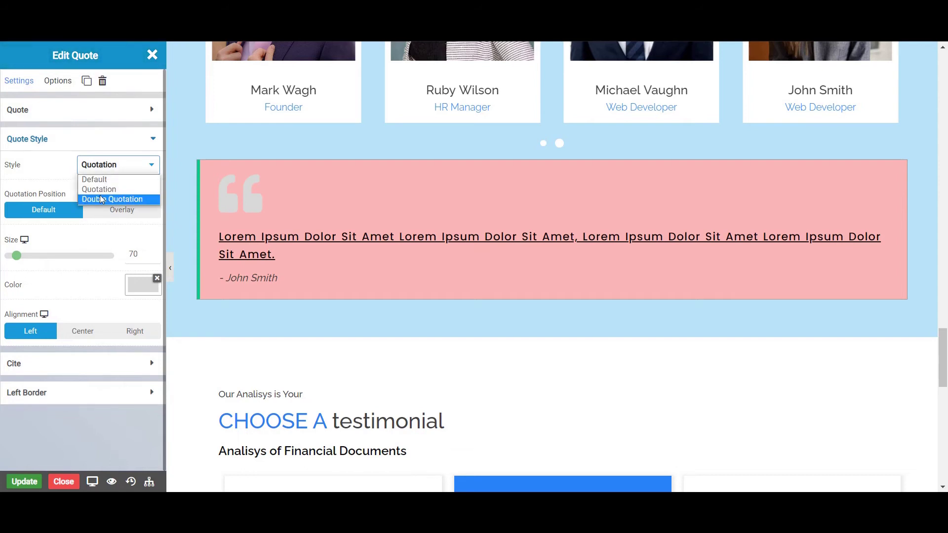
pyautogui.click(101, 199)
pyautogui.click(105, 168)
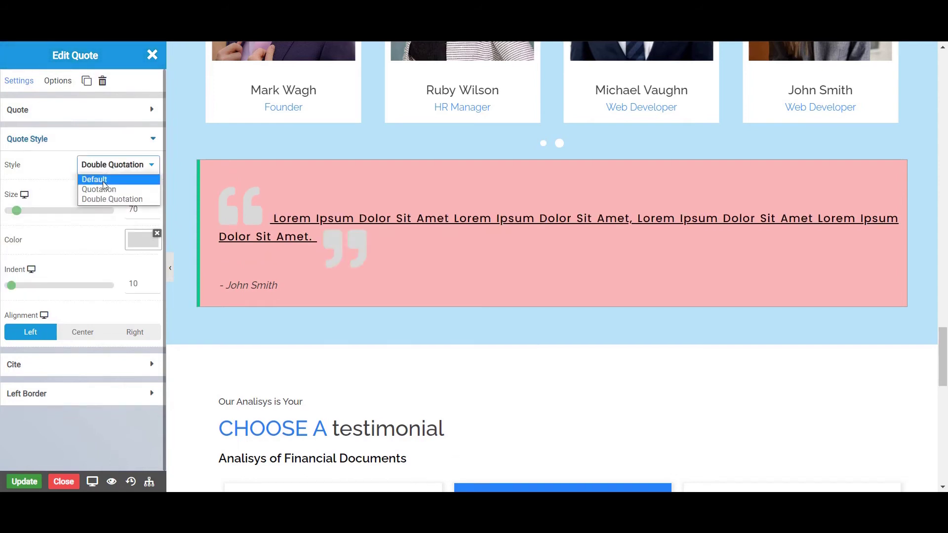
pyautogui.click(103, 189)
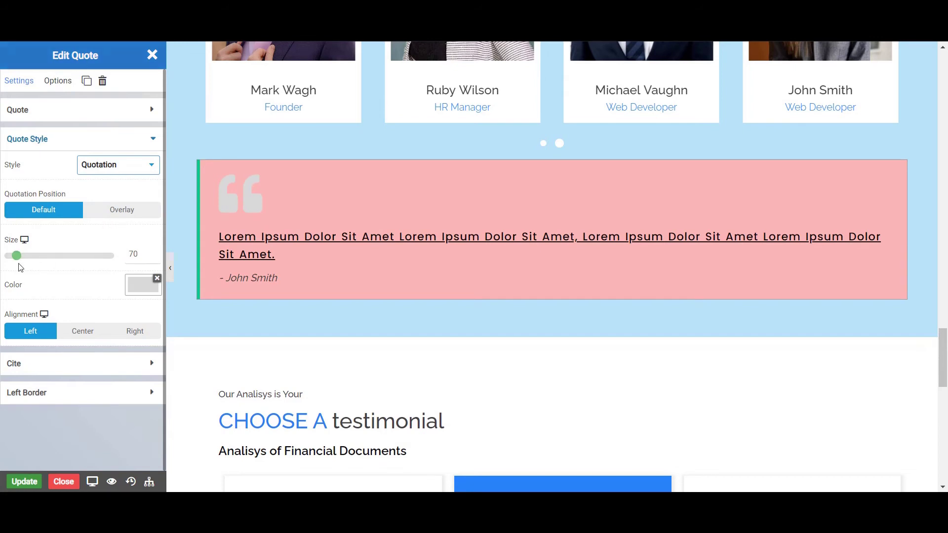
# Give the quote icon size 70 and a grey #7d7373 colour.
pyautogui.click(136, 253)
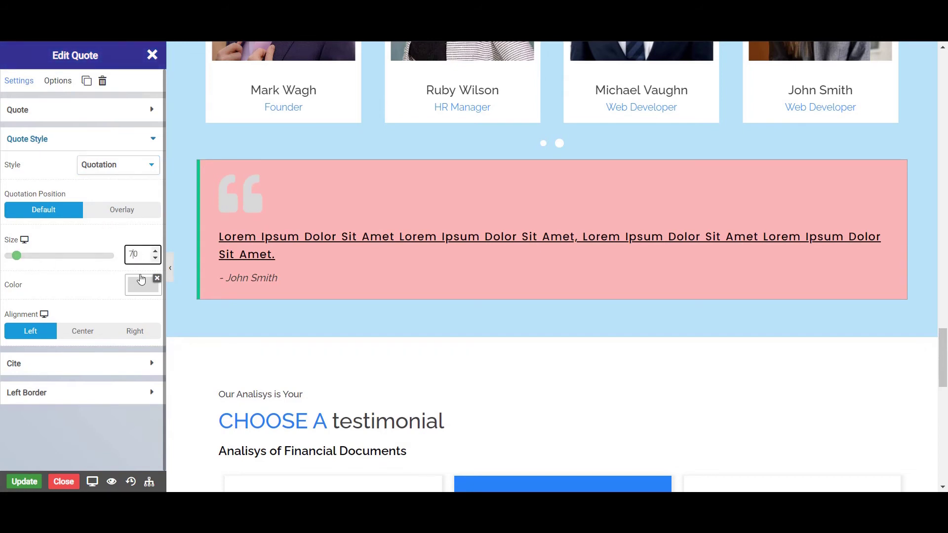
pyautogui.click(136, 282)
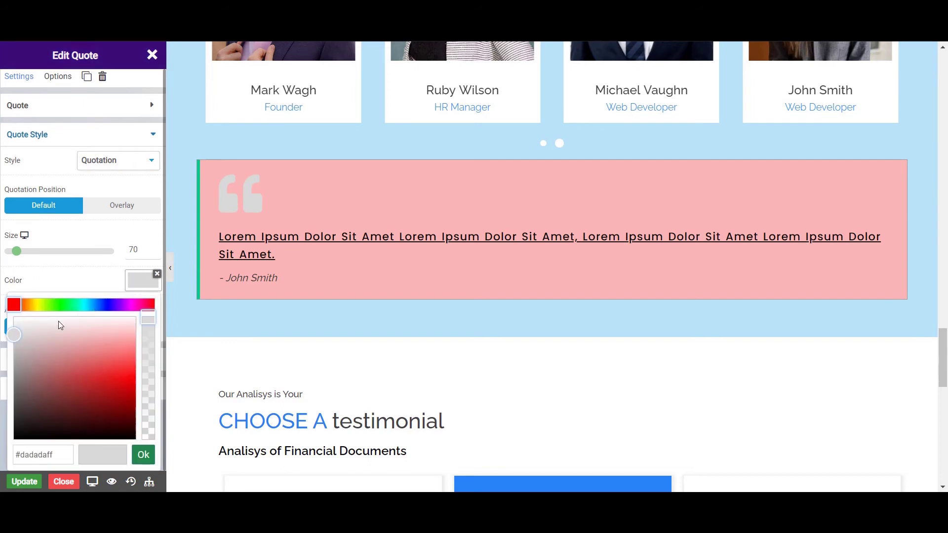
pyautogui.moveTo(19, 348); pyautogui.dragTo(18, 382)
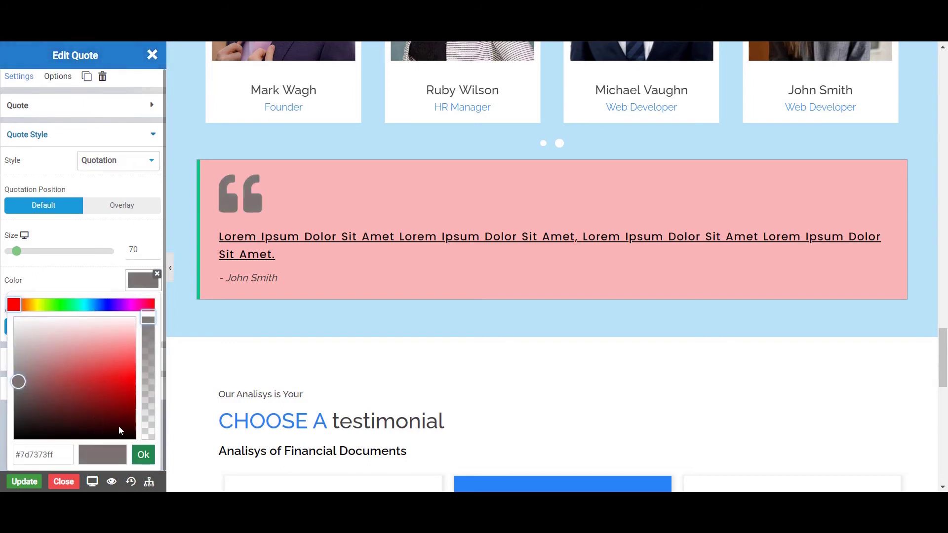
pyautogui.click(142, 455)
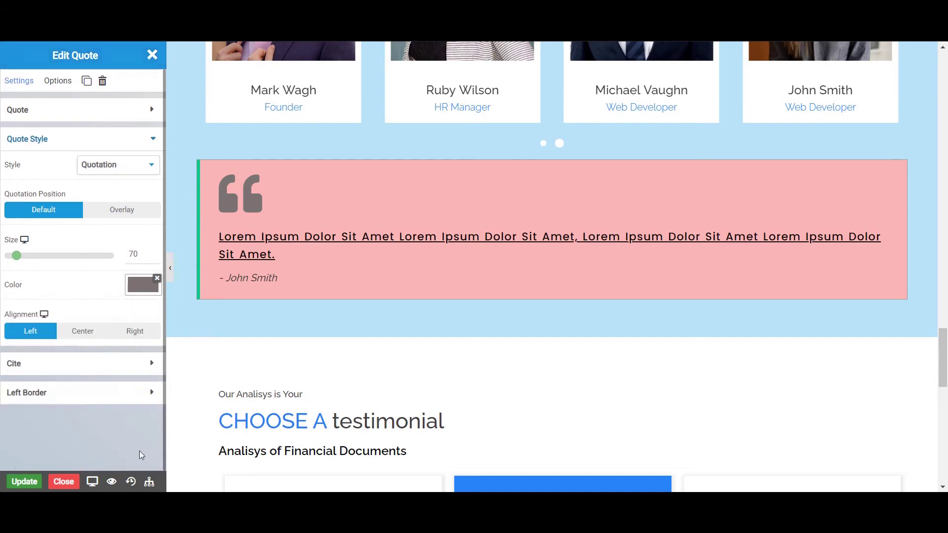
# Try center and right alignment for the quote mark, then align it left.
pyautogui.click(79, 338)
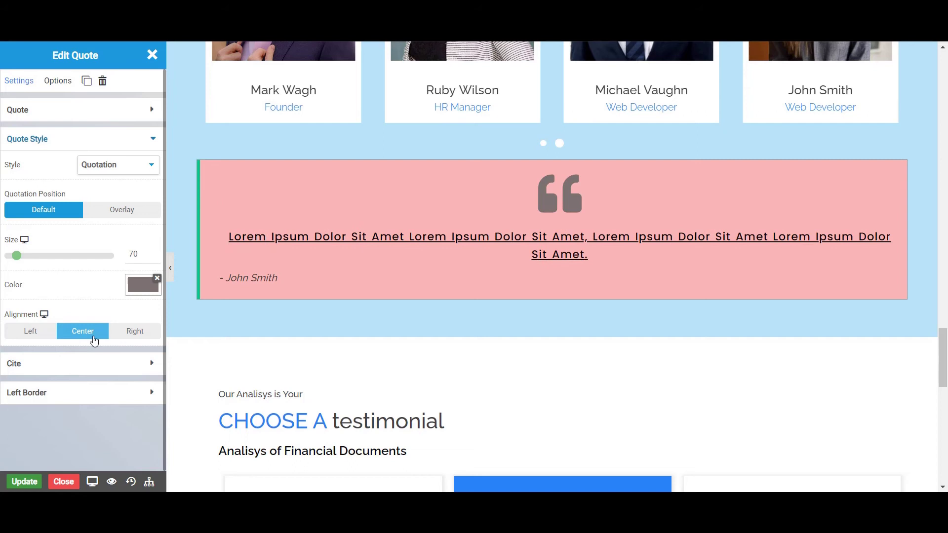
pyautogui.click(133, 334)
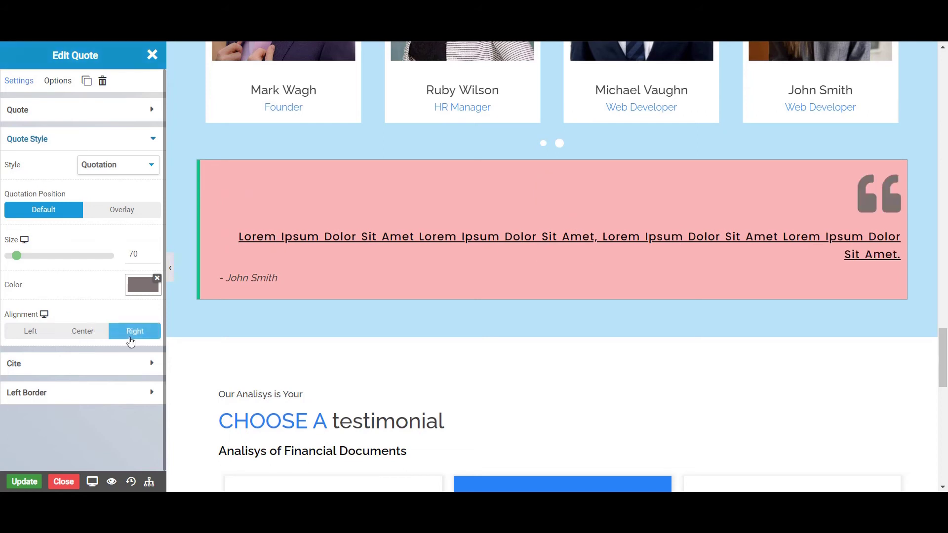
pyautogui.click(41, 341)
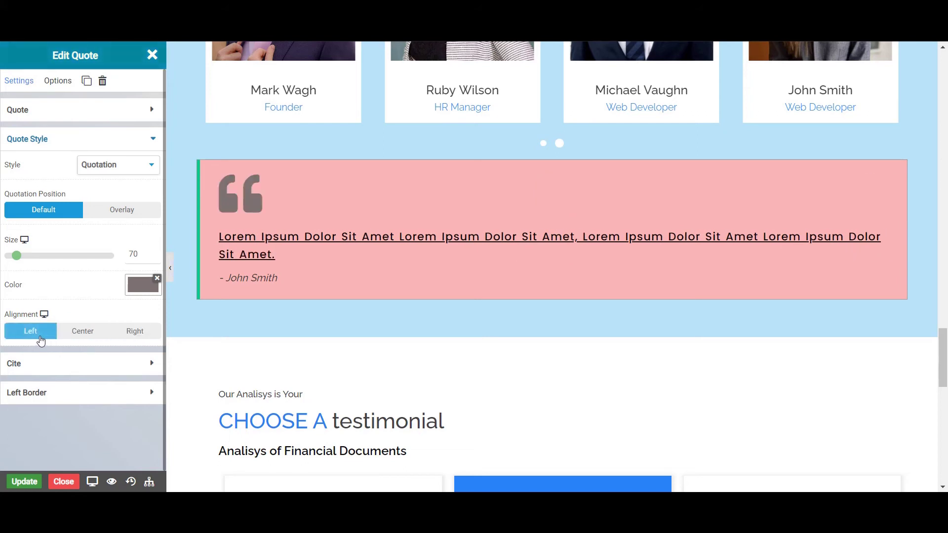
# Change the cite text to "- Smith" by deleting "John", and link it to the Blog page.
pyautogui.click(42, 364)
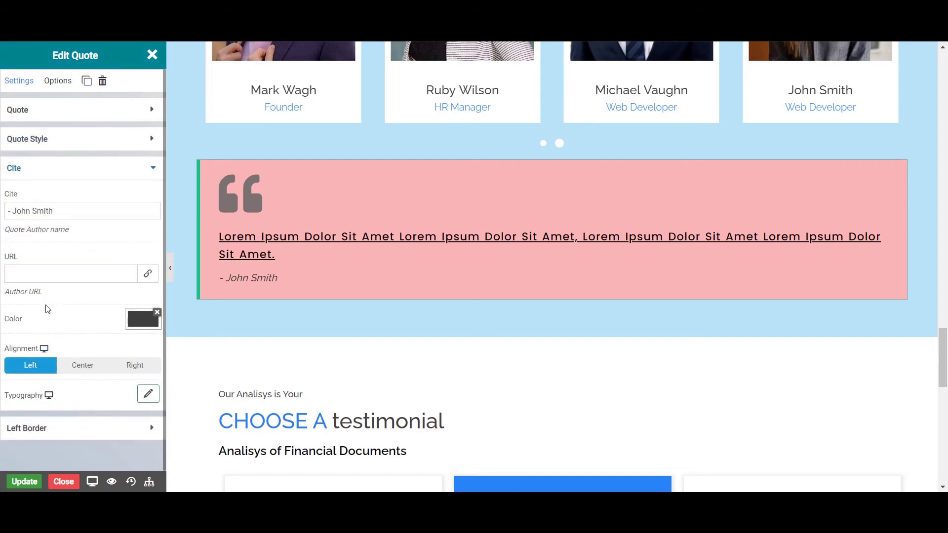
pyautogui.click(31, 211)
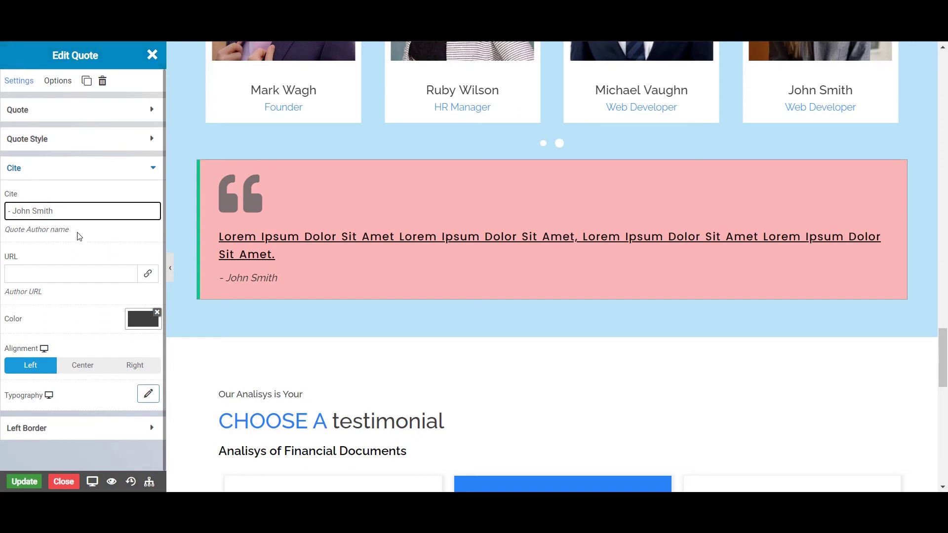
pyautogui.doubleClick(24, 213)
pyautogui.press('BackSpace')
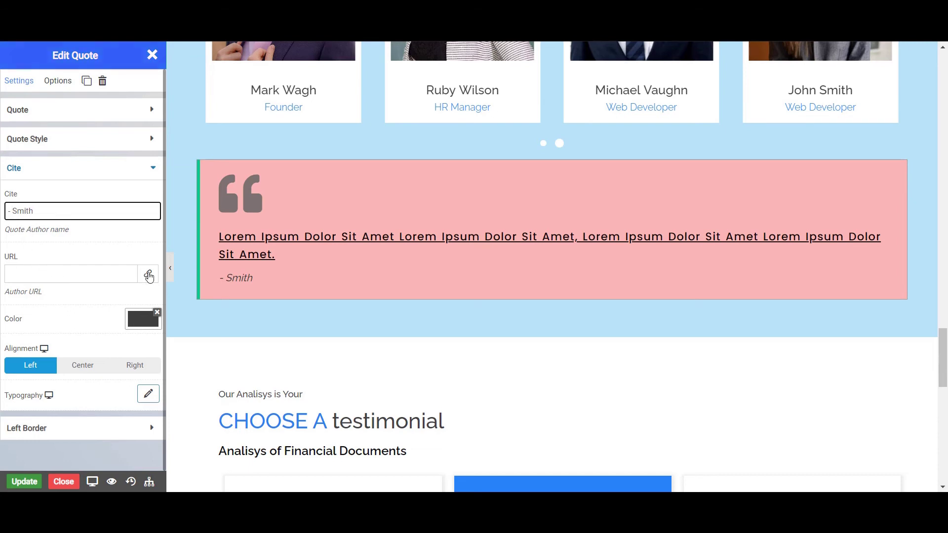
pyautogui.click(117, 273)
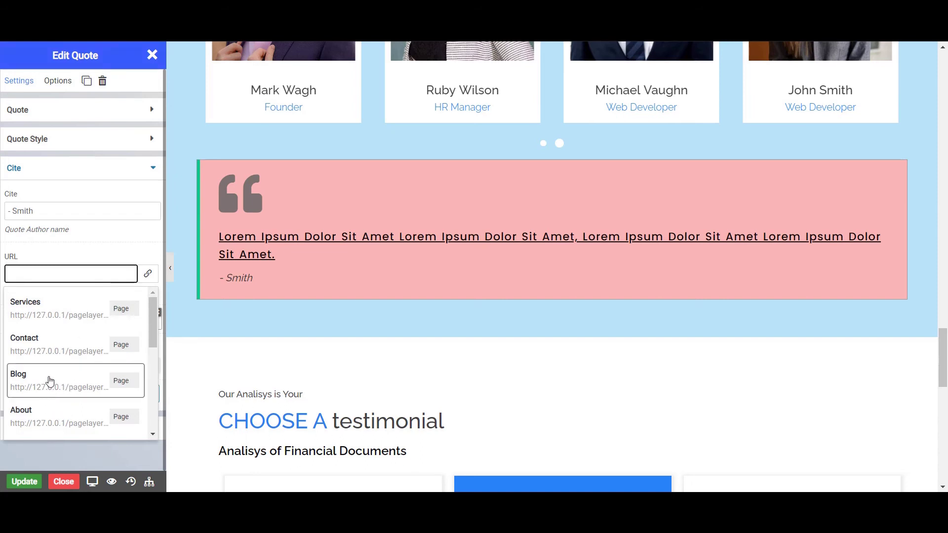
pyautogui.click(49, 380)
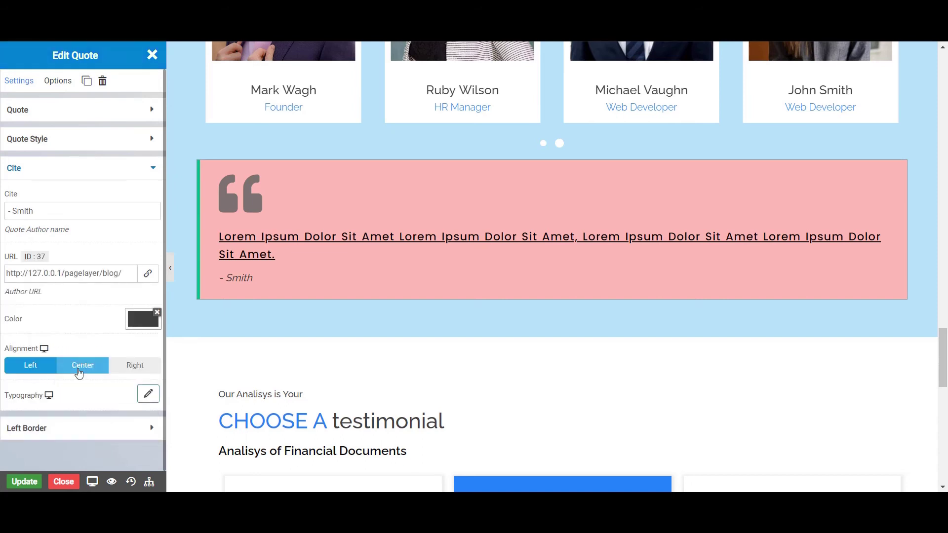
# Colour the cite near-black and, after trying center and right, align it left.
pyautogui.click(132, 324)
pyautogui.moveTo(29, 364); pyautogui.dragTo(132, 441)
pyautogui.click(142, 454)
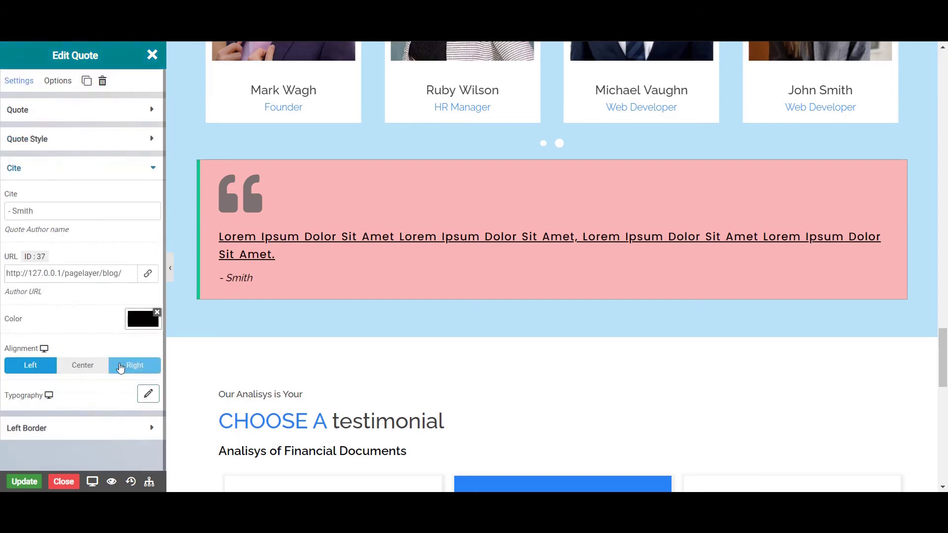
pyautogui.click(90, 365)
pyautogui.click(118, 370)
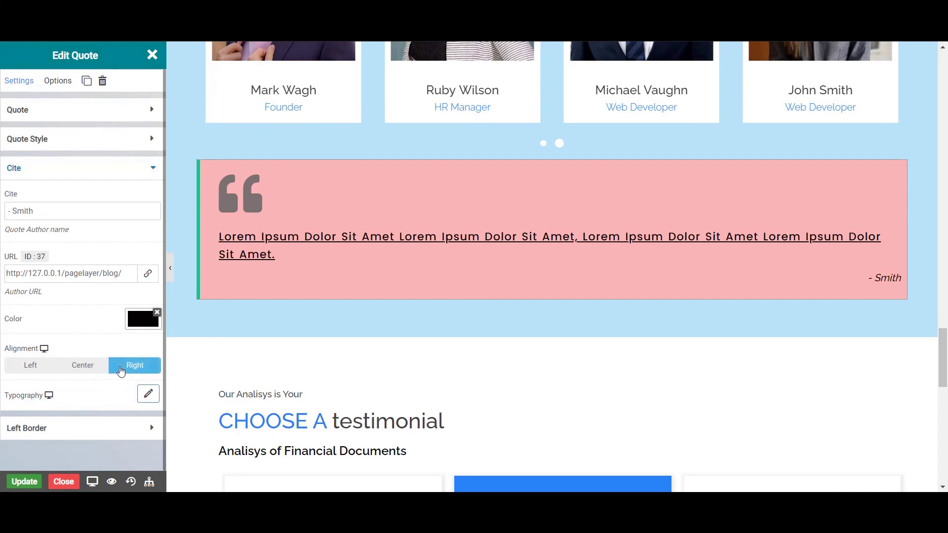
pyautogui.click(30, 366)
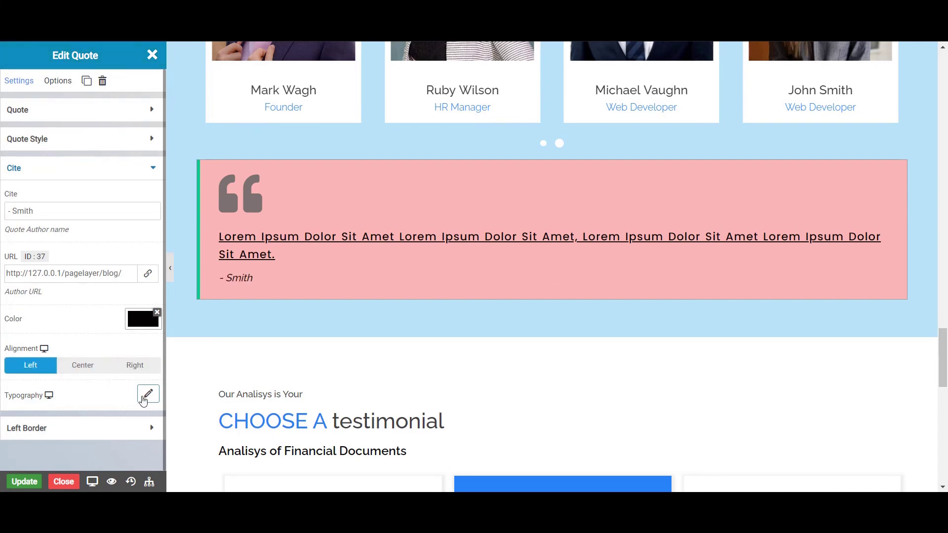
# Set the cite's typography font family to Montserrat.
pyautogui.click(143, 399)
pyautogui.click(89, 221)
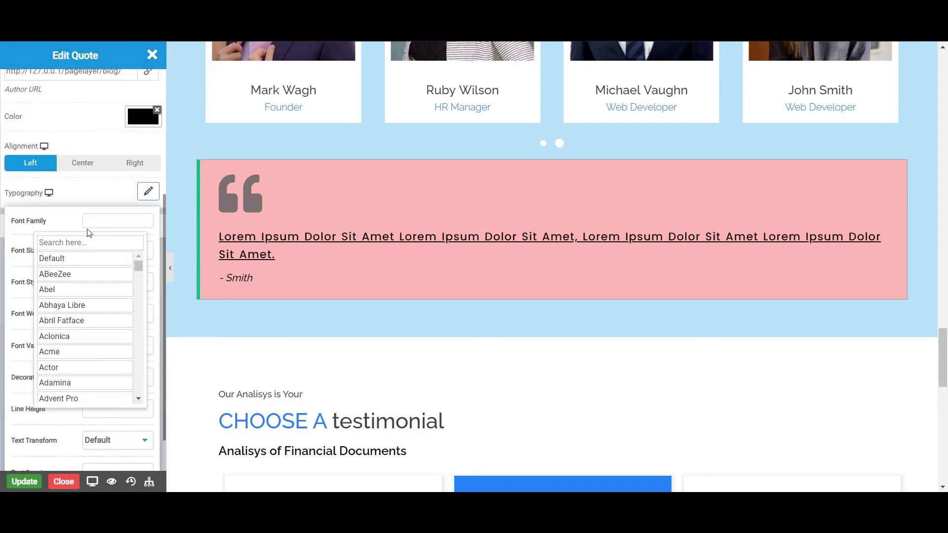
pyautogui.scroll(-1, 72, 252)
pyautogui.click(61, 193)
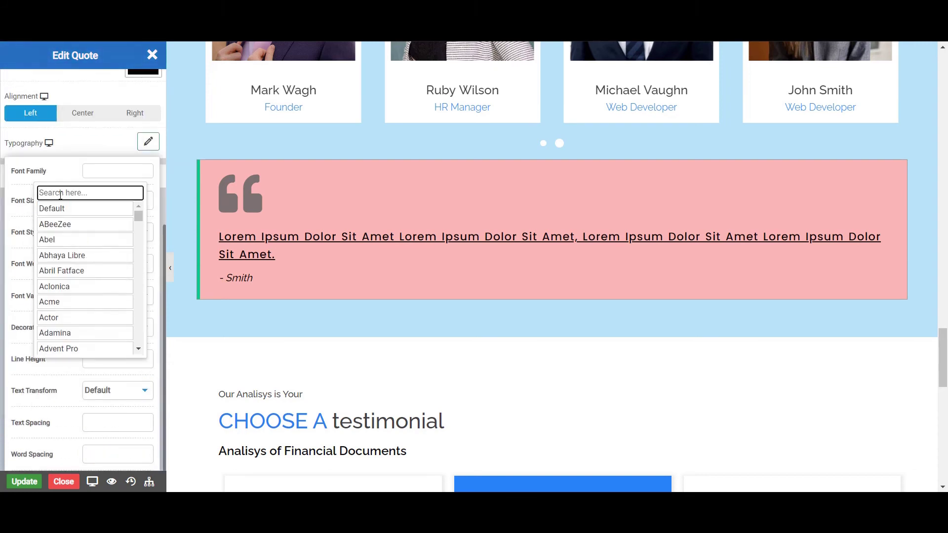
pyautogui.write('mont')
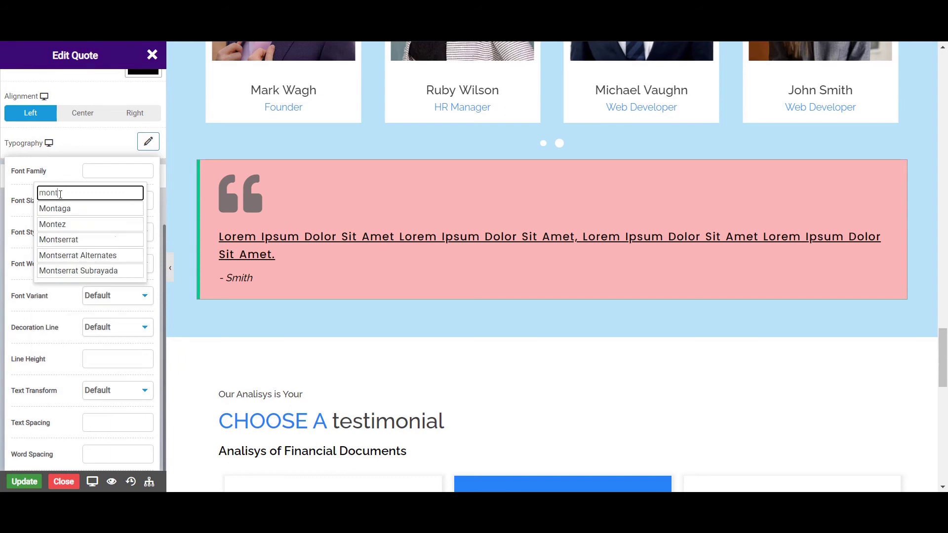
pyautogui.click(79, 240)
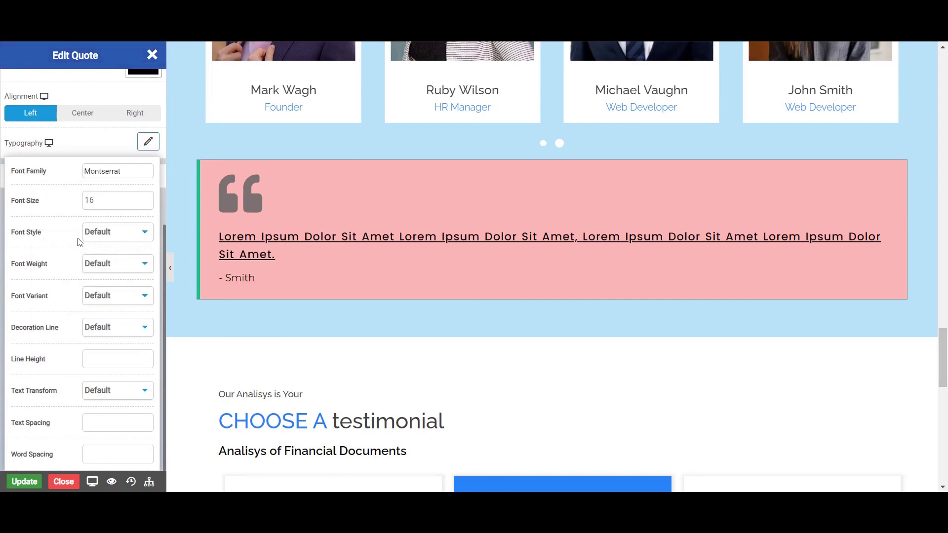
pyautogui.click(148, 143)
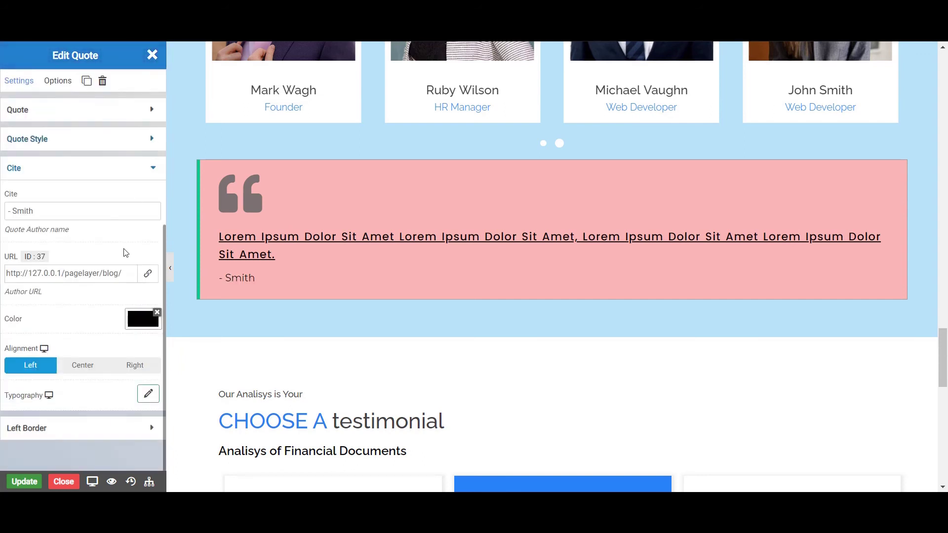
# Give the quote a dark blue left border of width 10.
pyautogui.click(69, 425)
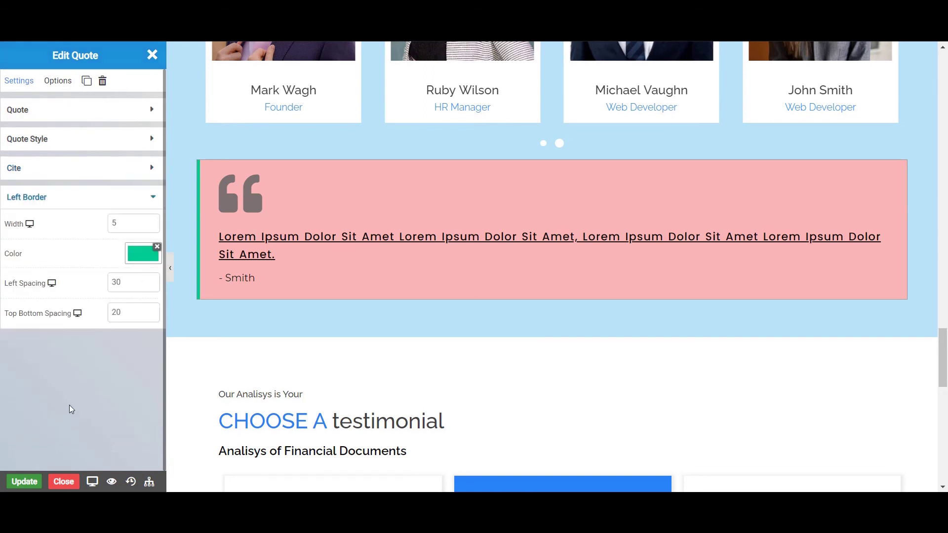
pyautogui.doubleClick(126, 224)
pyautogui.write('10')
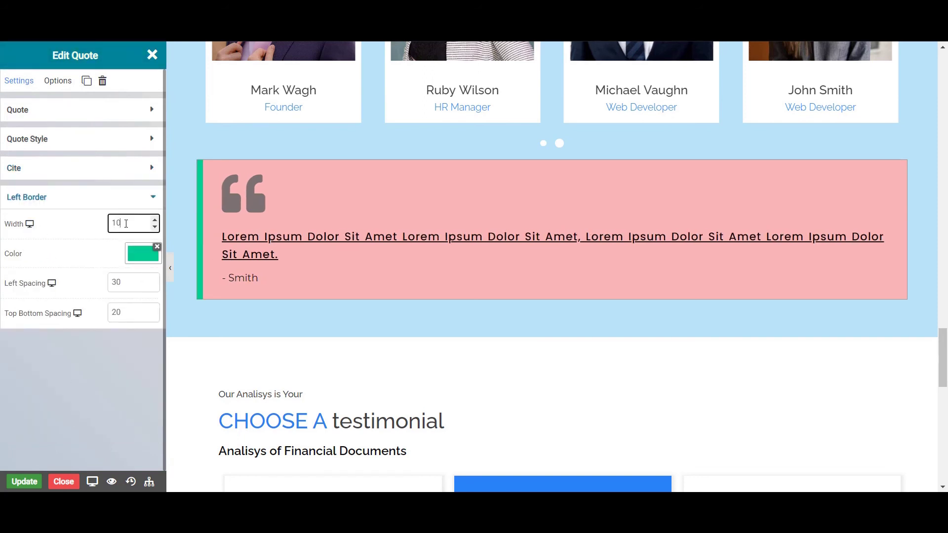
pyautogui.click(140, 263)
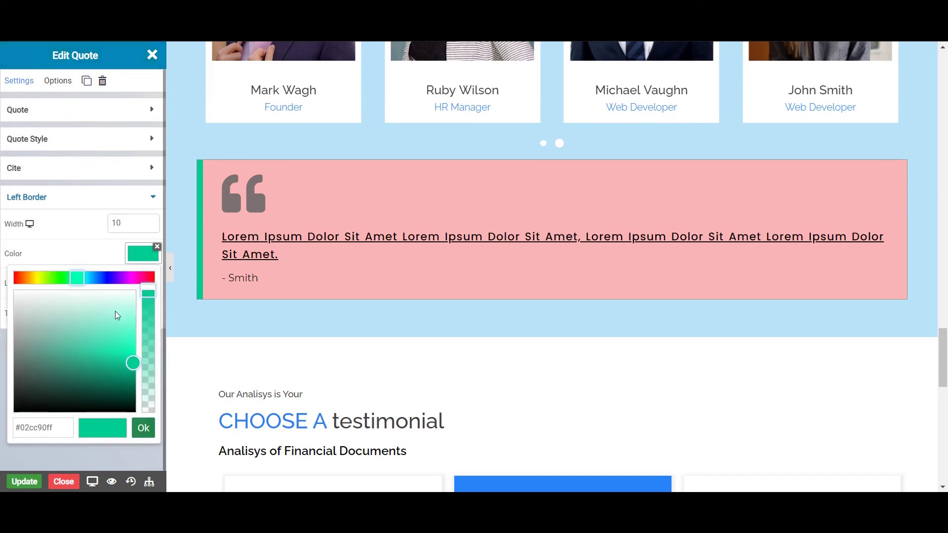
pyautogui.click(45, 335)
pyautogui.click(37, 317)
pyautogui.click(58, 309)
pyautogui.click(106, 279)
pyautogui.moveTo(58, 311); pyautogui.dragTo(131, 372)
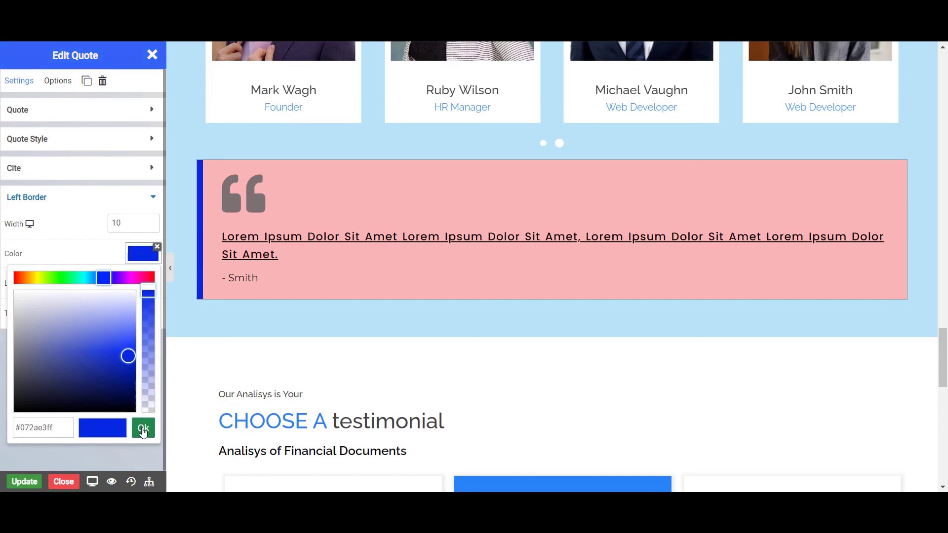
pyautogui.click(143, 428)
# Set left spacing 20 and top/bottom spacing 30, then save the page with Update.
pyautogui.click(120, 285)
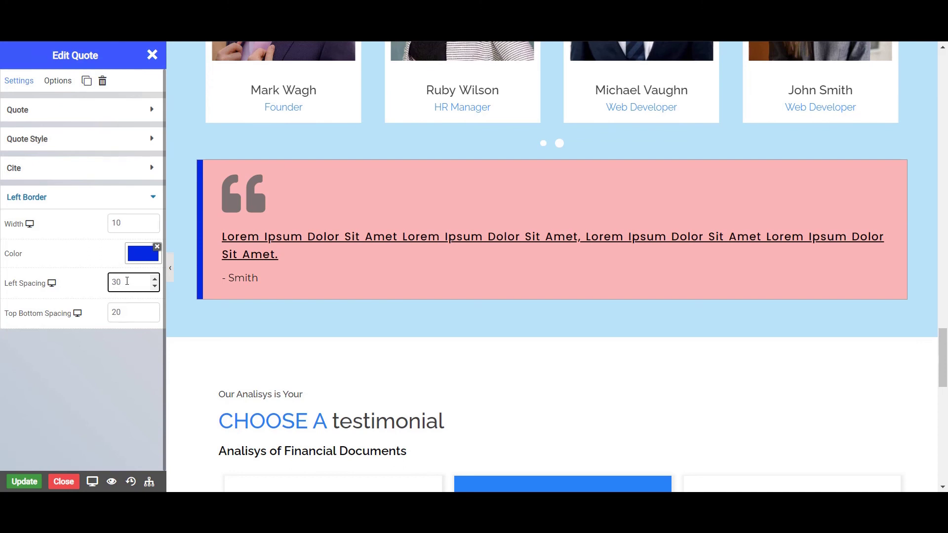
pyautogui.press('BackSpace')
pyautogui.press('BackSpace')
pyautogui.write('20')
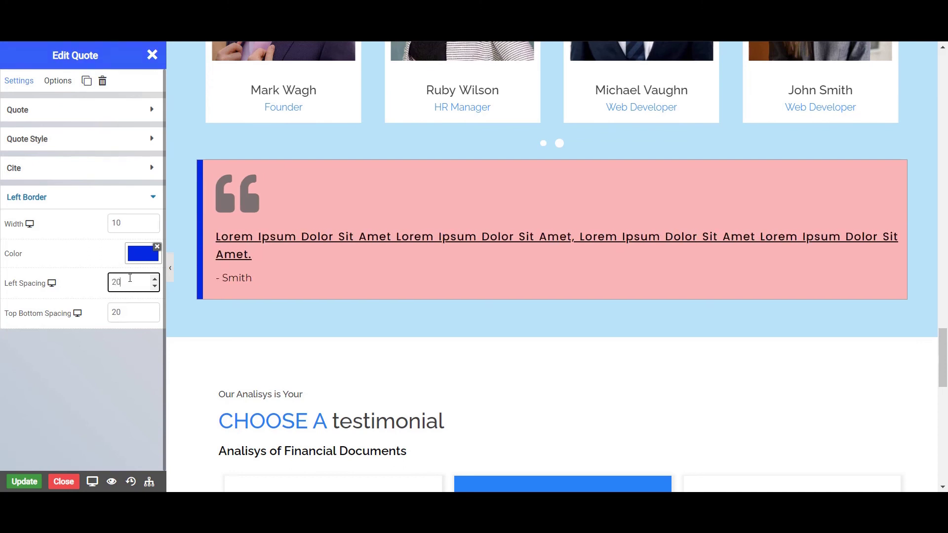
pyautogui.click(130, 320)
pyautogui.press('BackSpace')
pyautogui.press('BackSpace')
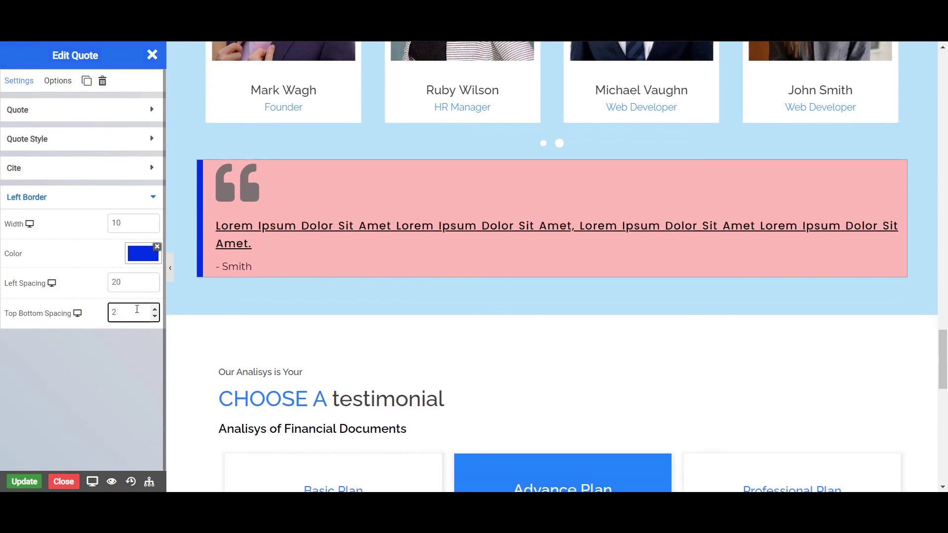
pyautogui.write('30')
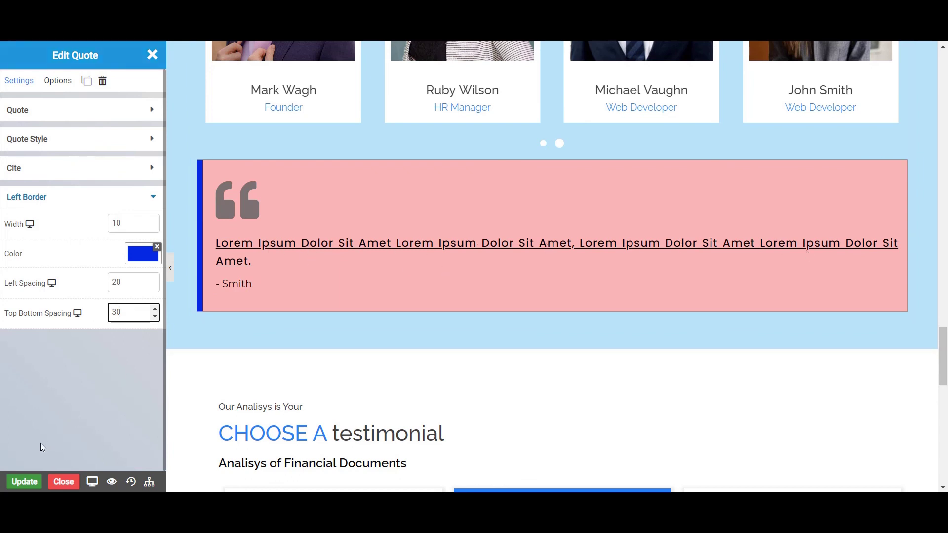
pyautogui.click(25, 480)
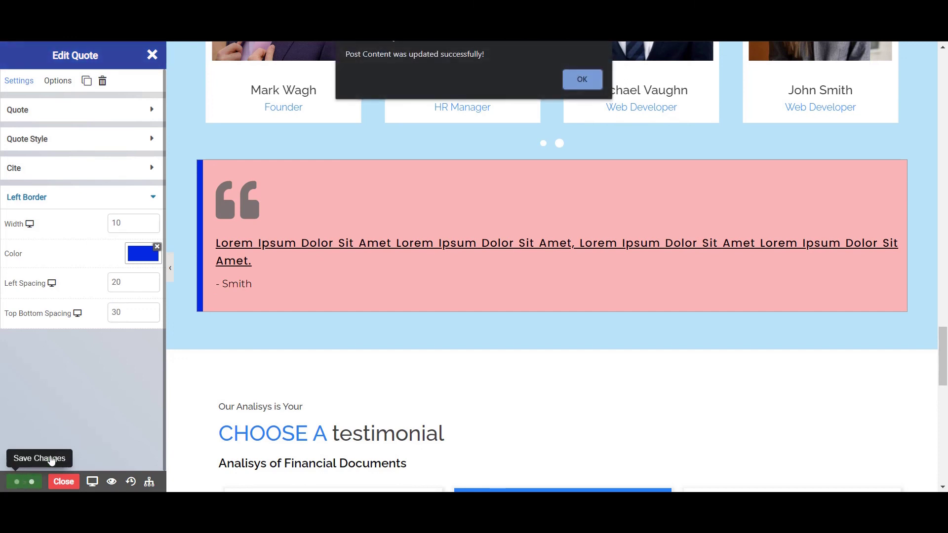
# Dismiss the successful-update confirmation message with OK.
pyautogui.click(589, 80)
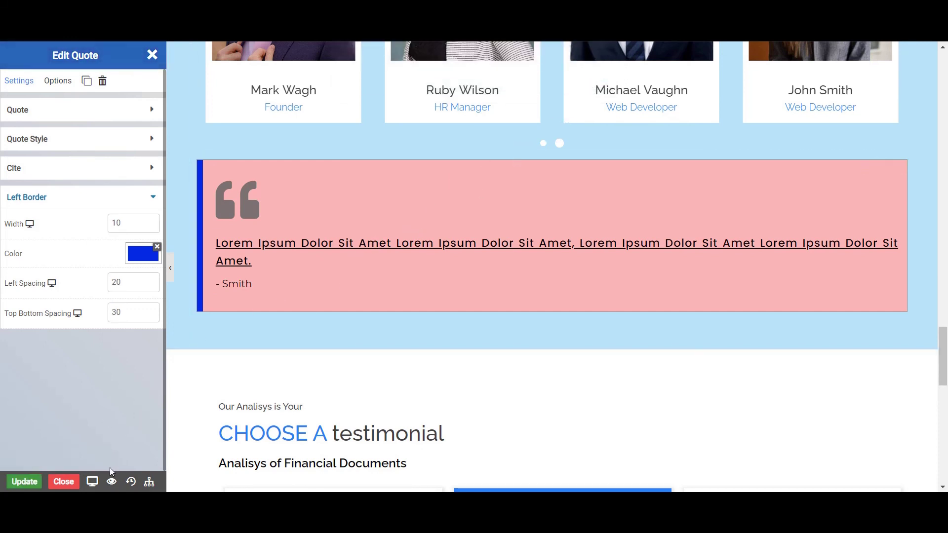